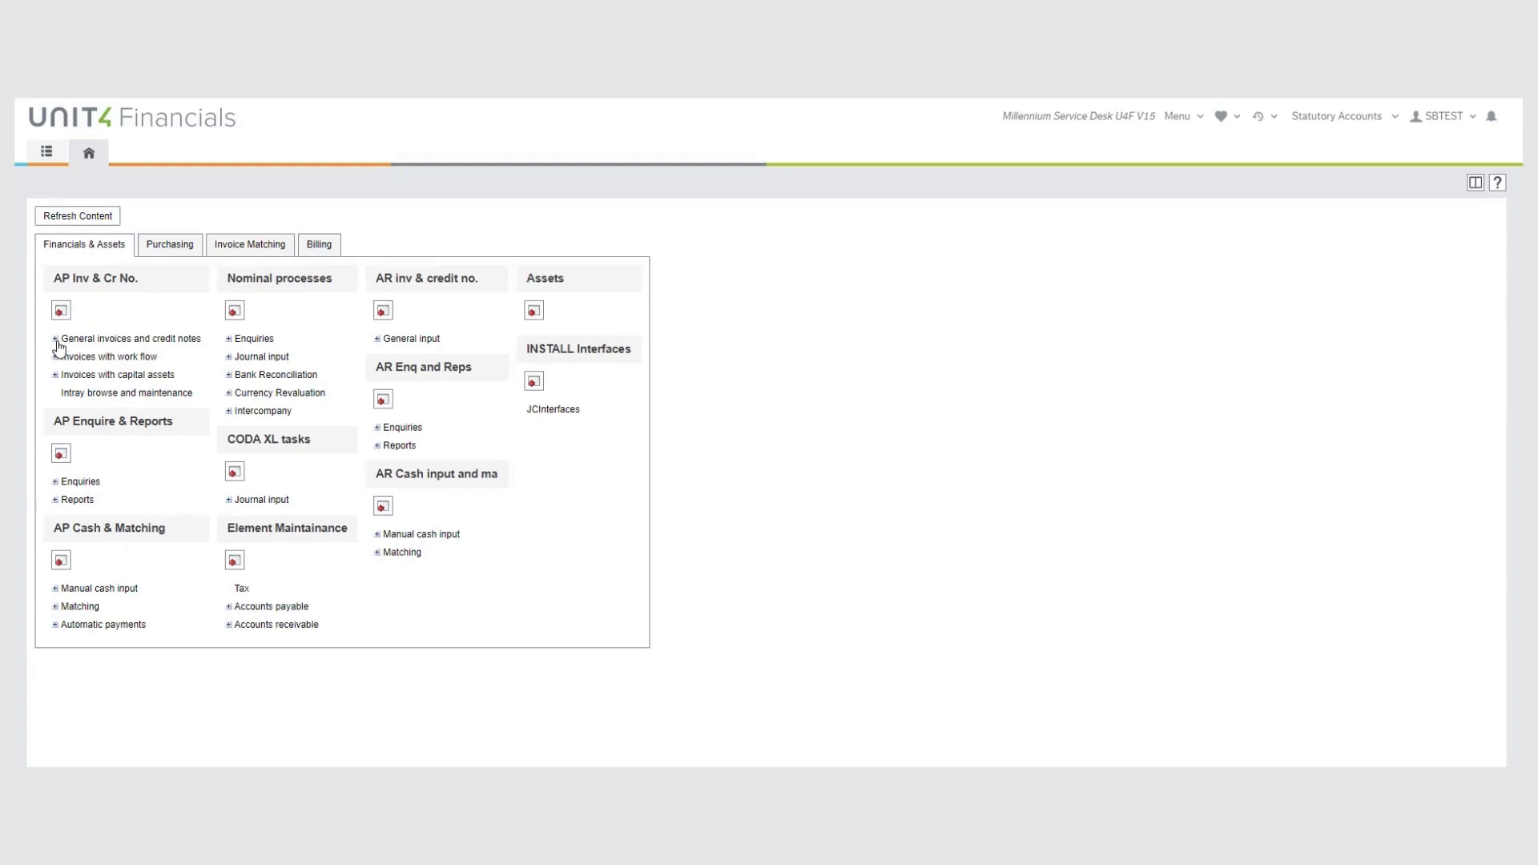
Open the Browse Details enquiry from the Finance functions in the main menu.
{"action": "left_click", "coordinate": [46, 152]}
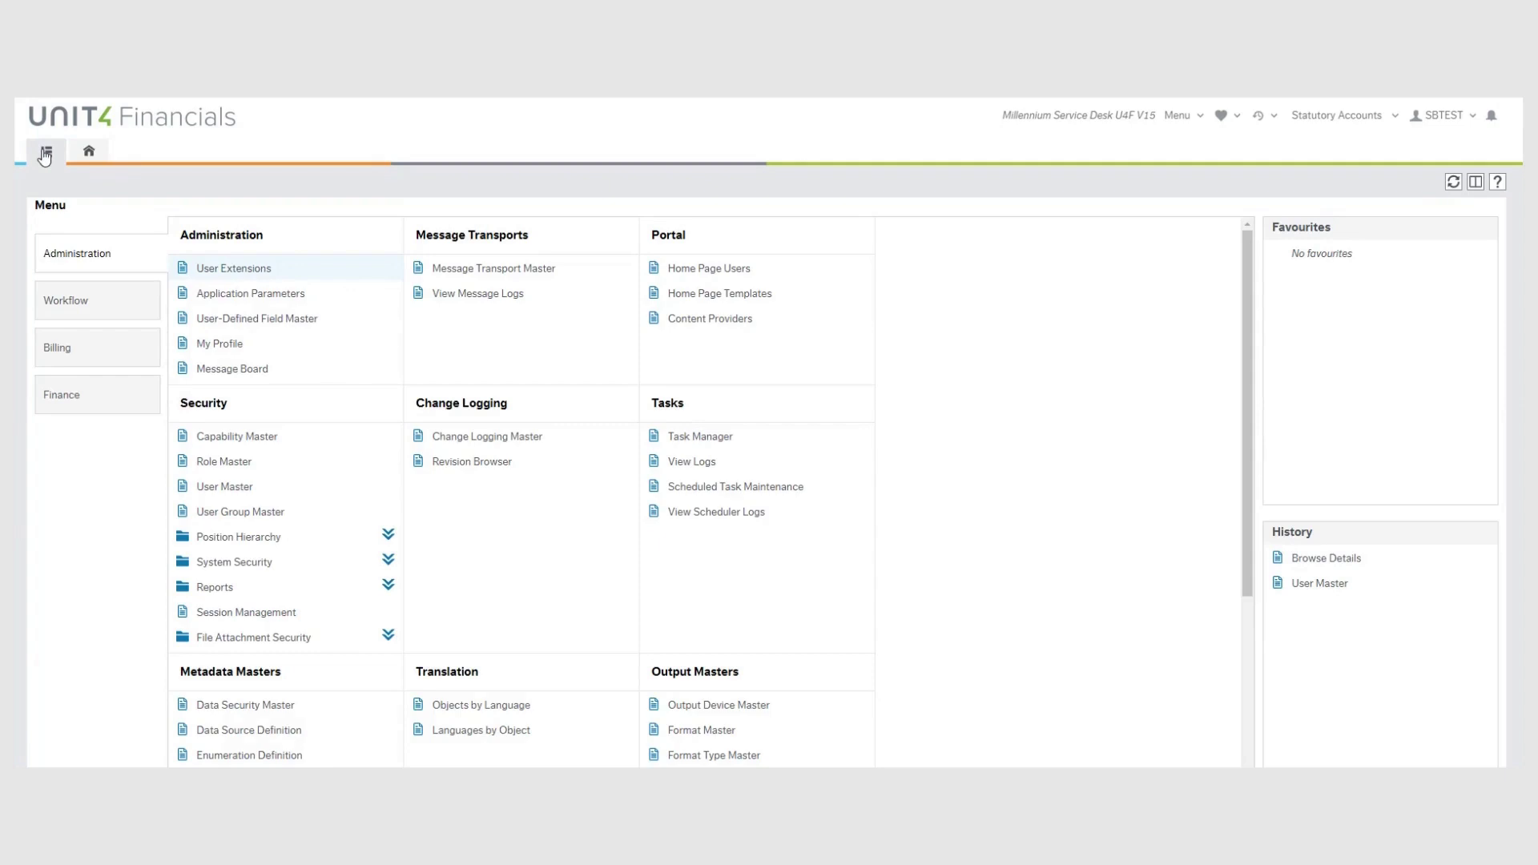
{"action": "left_click", "coordinate": [76, 402]}
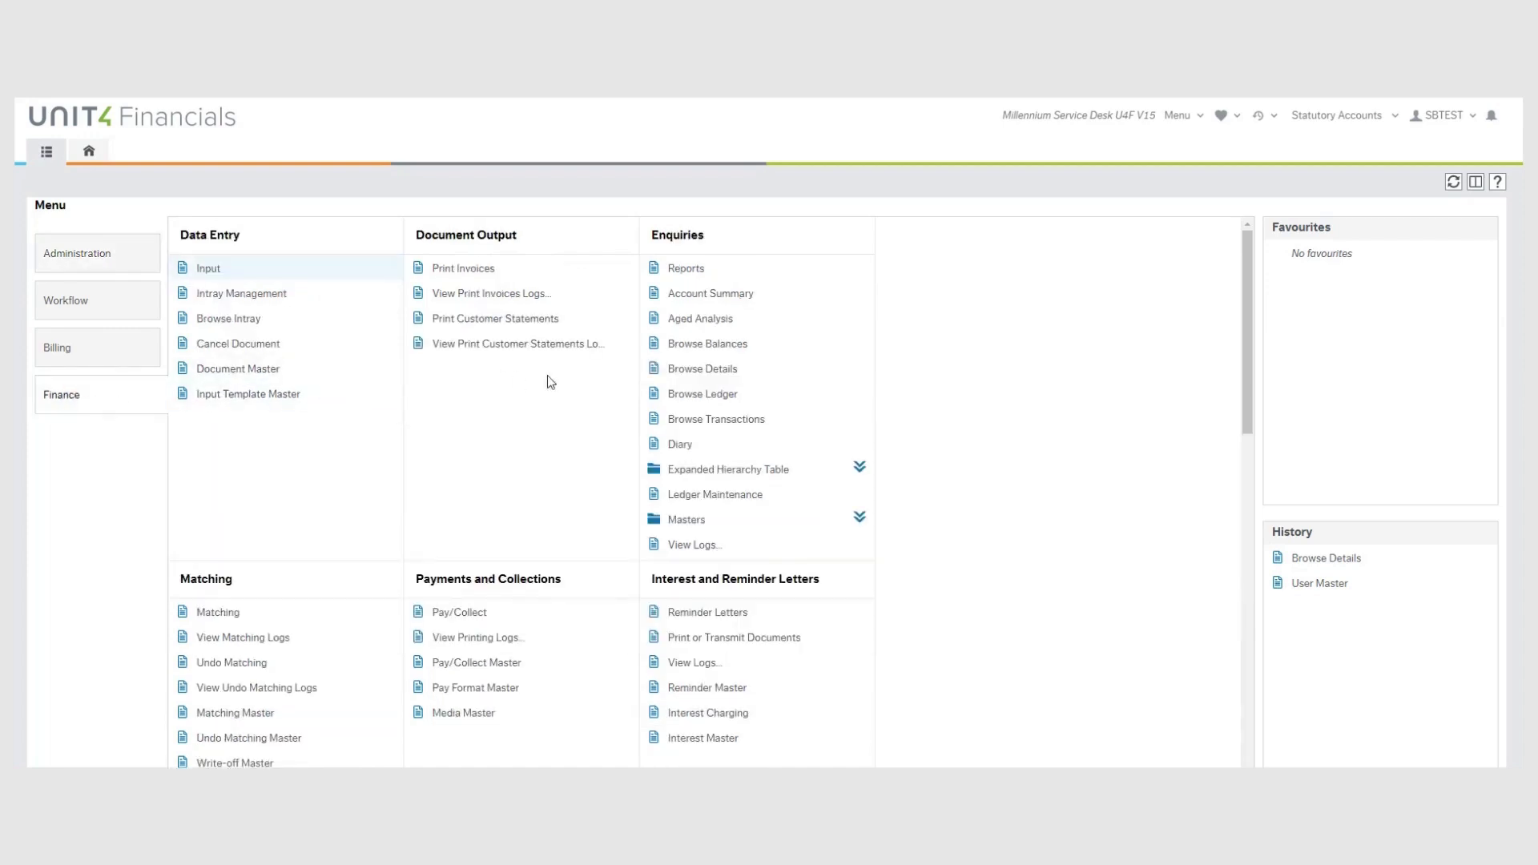
{"action": "left_click", "coordinate": [696, 370]}
Set the selector, details presenter and explode presenter all to BDGENERAL.
{"action": "type", "text": "BDGE"}
{"action": "left_click", "coordinate": [232, 338]}
{"action": "left_click", "coordinate": [214, 315]}
{"action": "type", "text": "BDGE"}
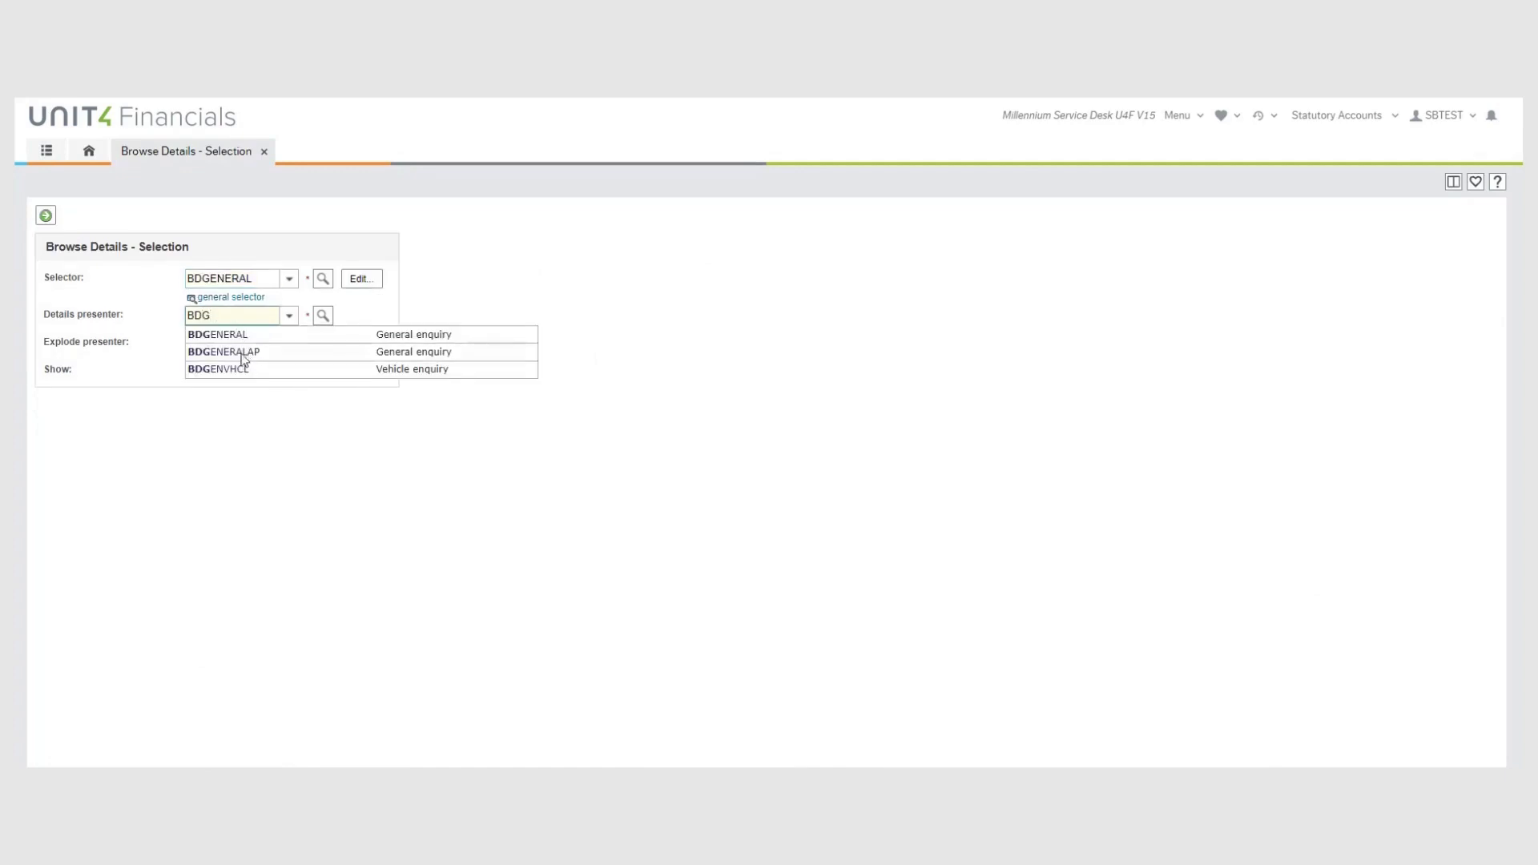
{"action": "left_click", "coordinate": [223, 350]}
{"action": "left_click", "coordinate": [222, 350]}
{"action": "type", "text": "BDG"}
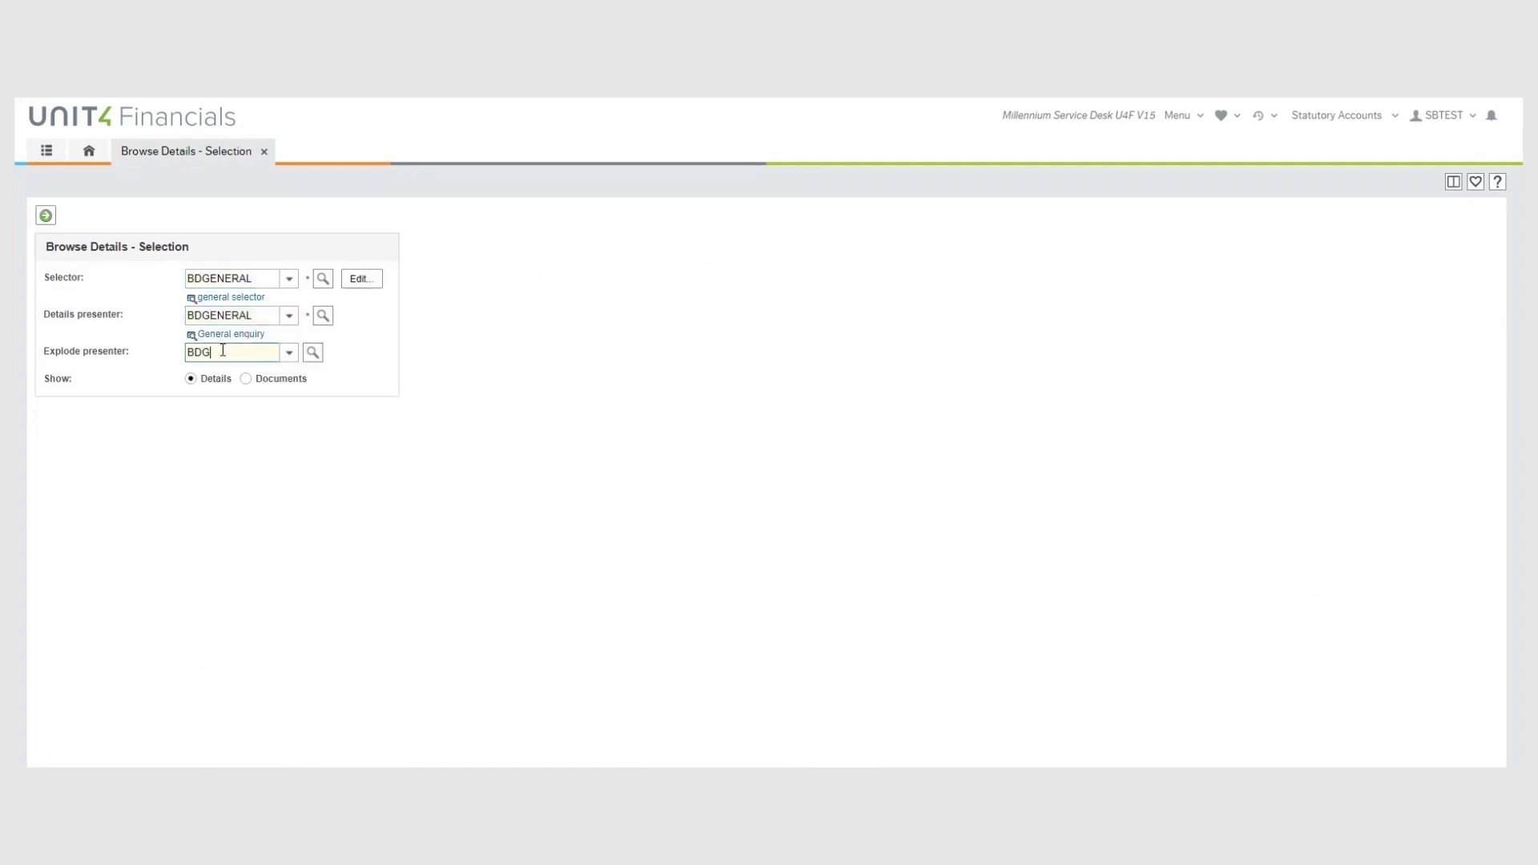
{"action": "left_click", "coordinate": [216, 373]}
Search journals for company CUKST, period 2019/11 and document code JNLGENM.
{"action": "left_click", "coordinate": [45, 215]}
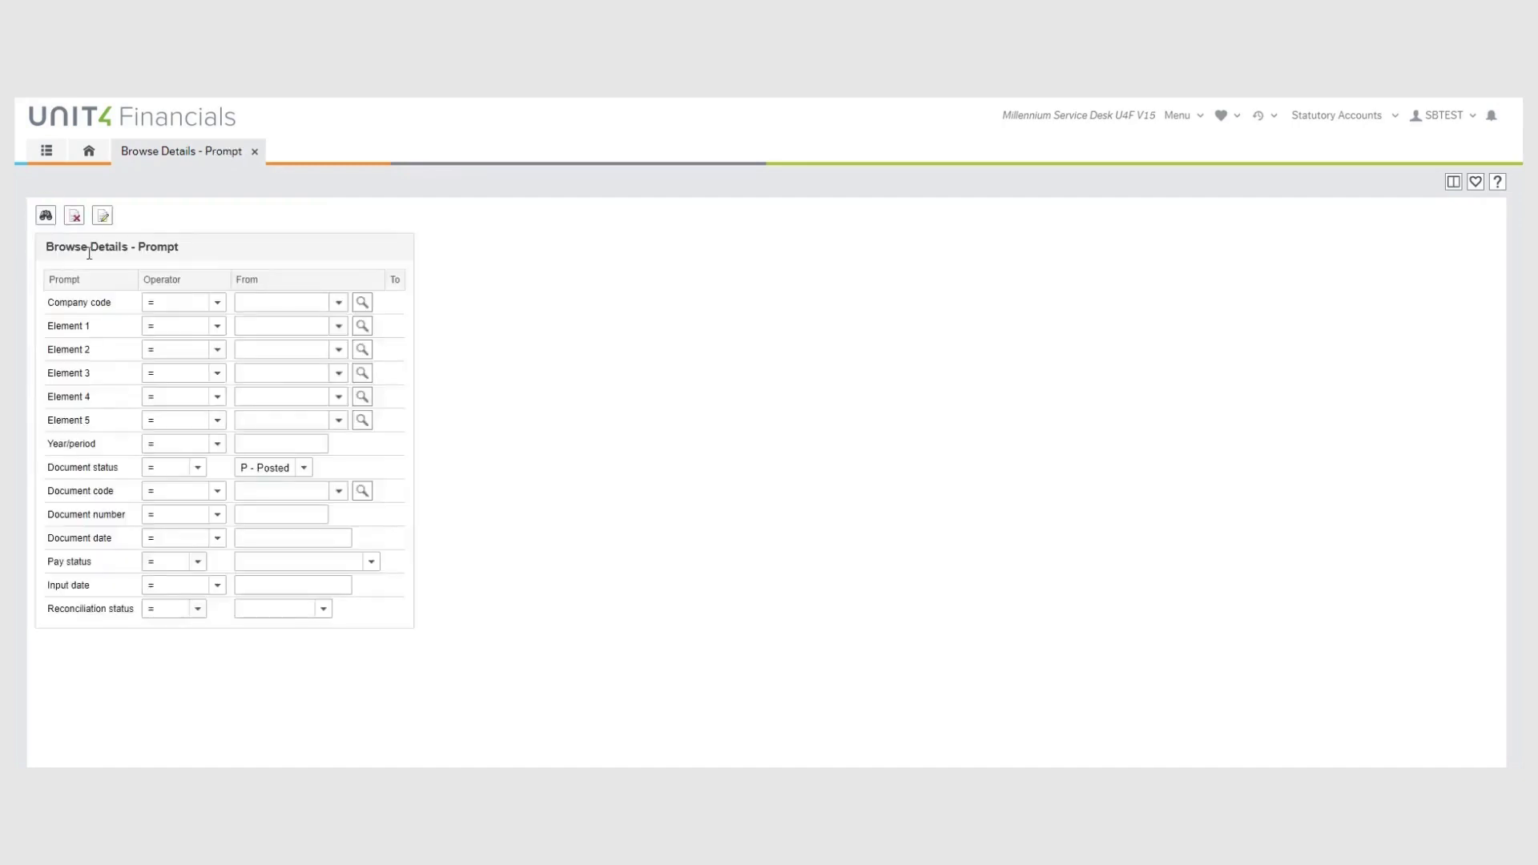
{"action": "left_click", "coordinate": [255, 304]}
{"action": "type", "text": "CUK"}
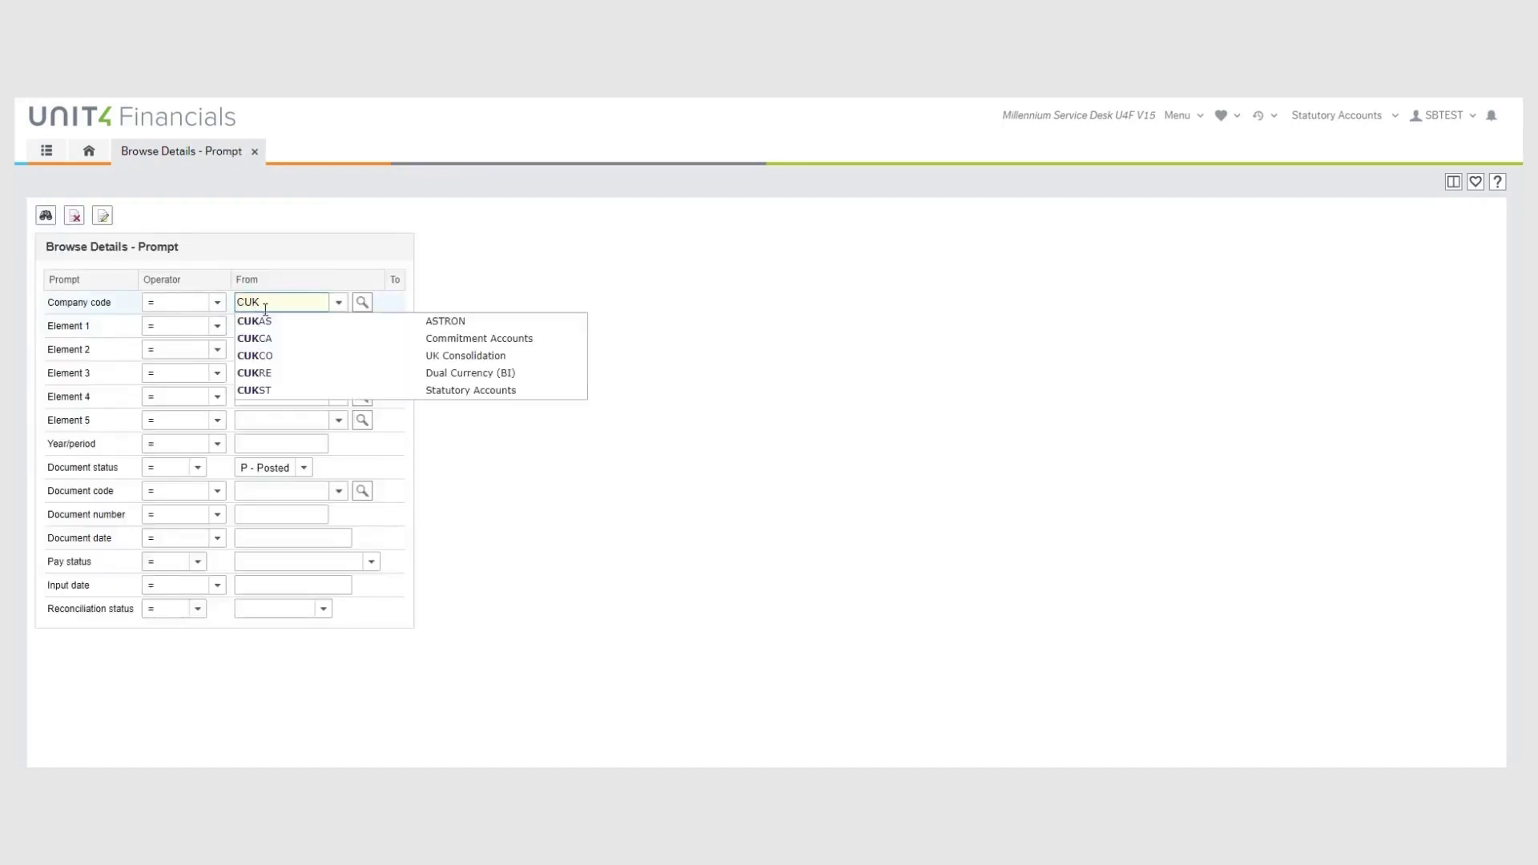
{"action": "left_click", "coordinate": [267, 390]}
{"action": "left_click", "coordinate": [261, 457]}
{"action": "left_click", "coordinate": [262, 486]}
{"action": "left_click", "coordinate": [262, 508]}
{"action": "type", "text": "JNL"}
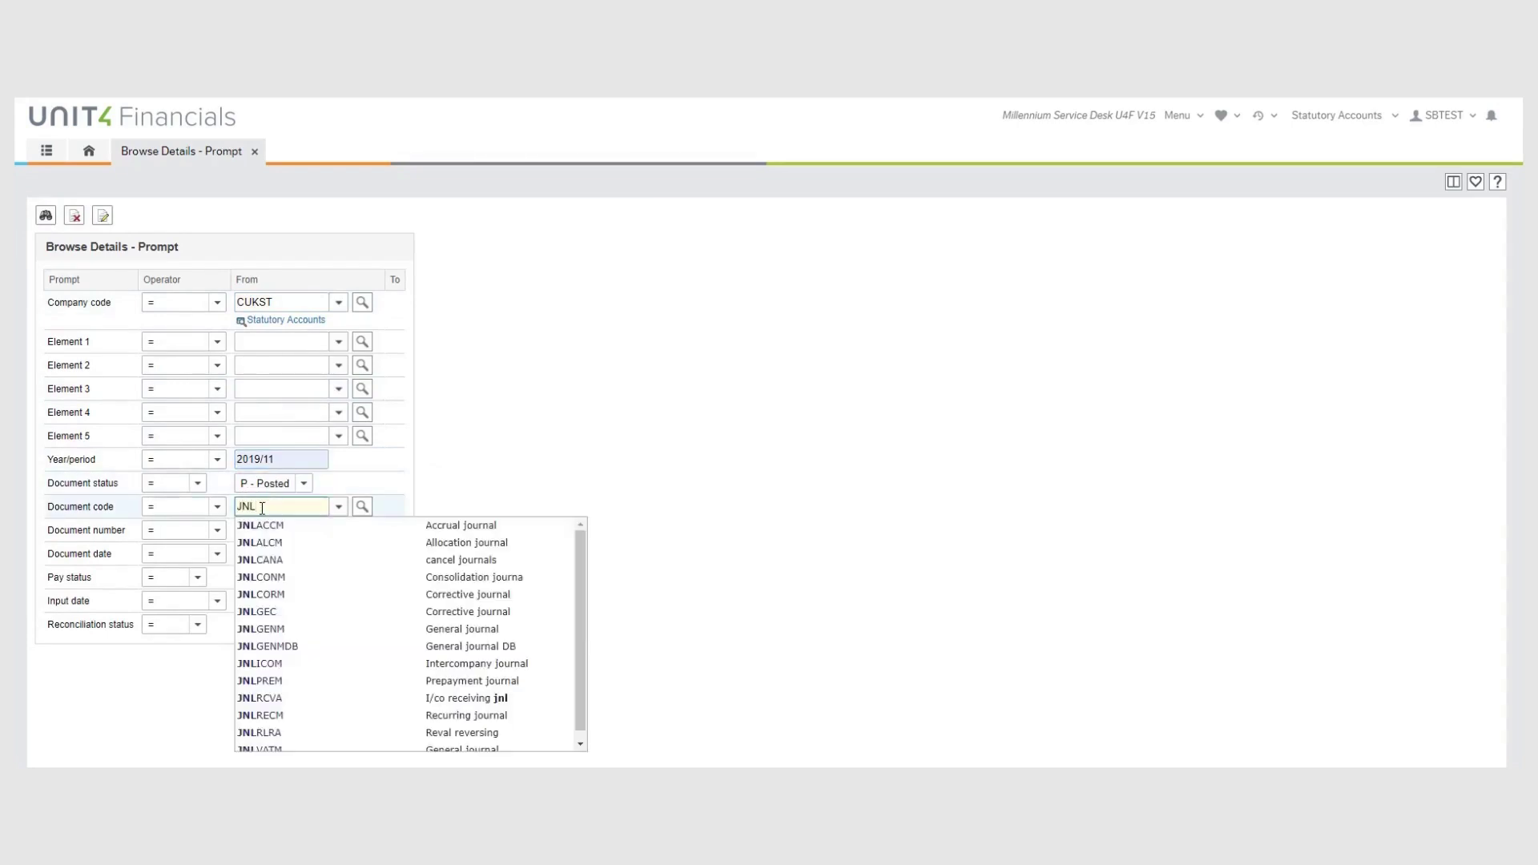
{"action": "left_click", "coordinate": [272, 629]}
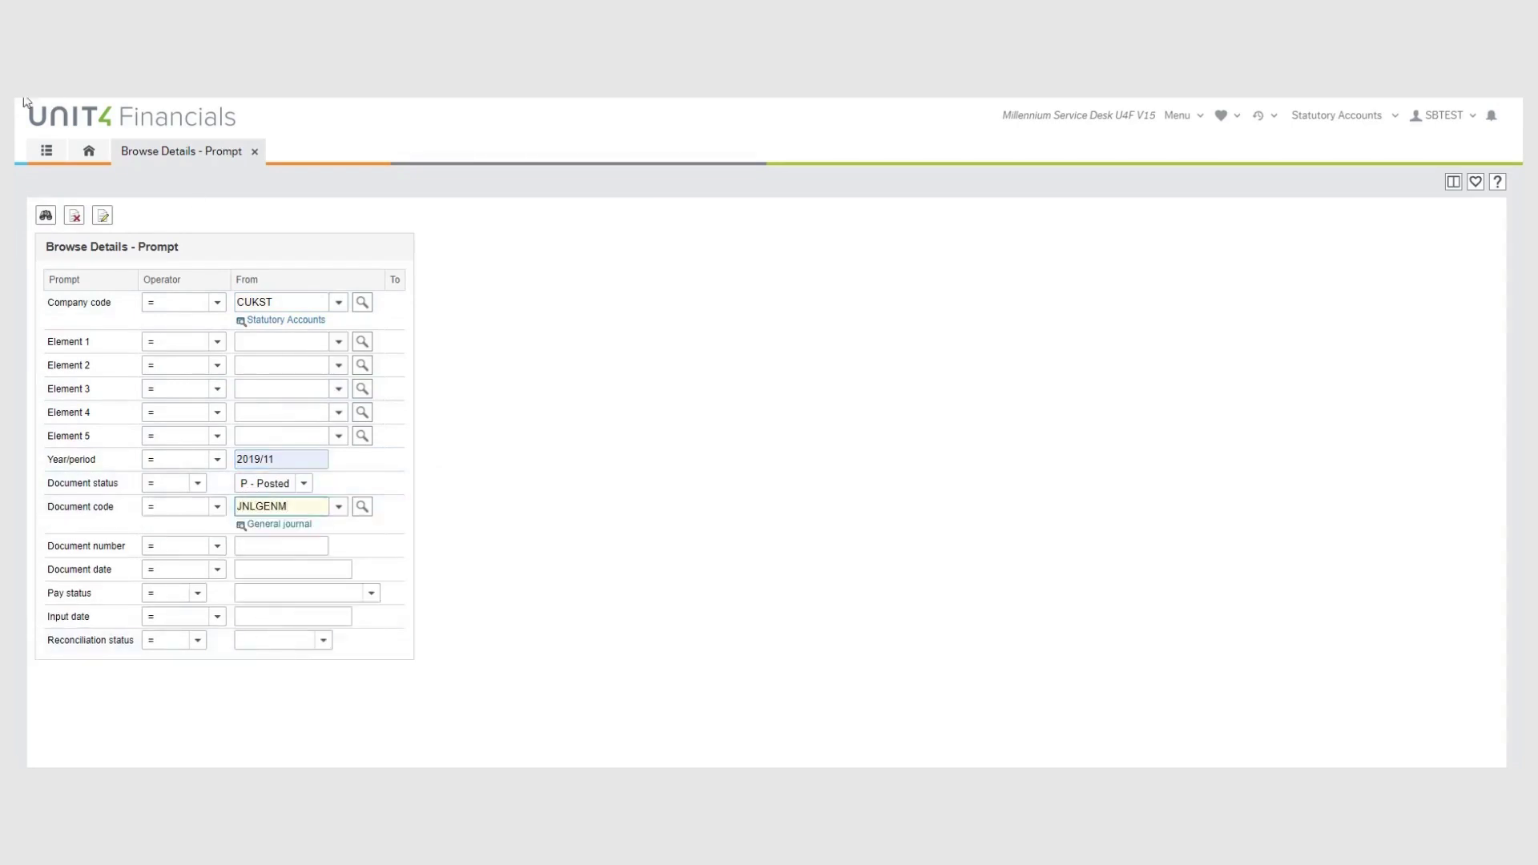
{"action": "left_click", "coordinate": [46, 216]}
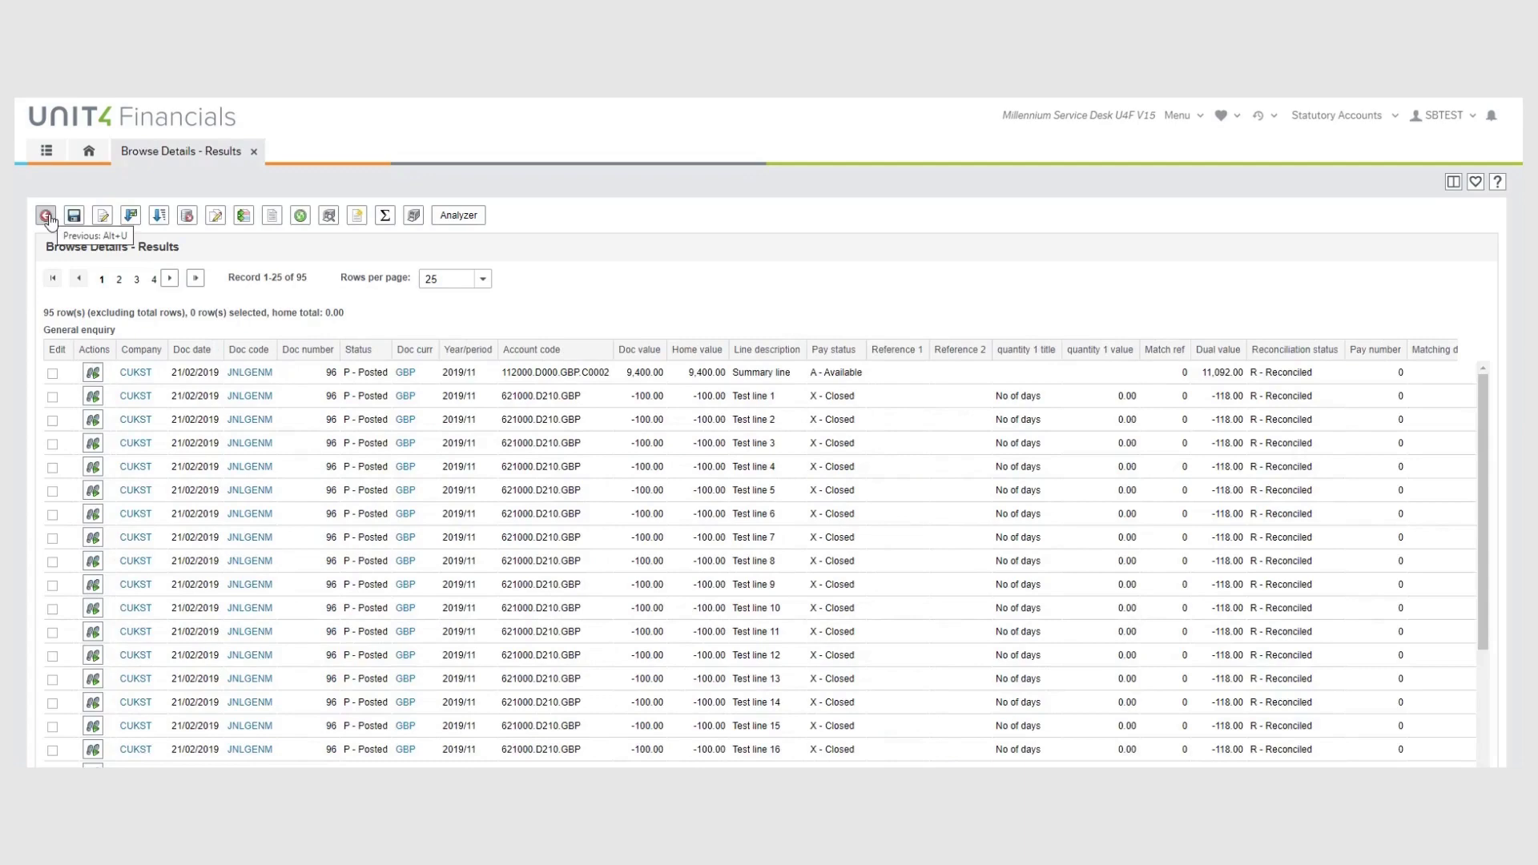
Close the previous results and rerun the CUKST, 2019/11, JNLGENM journal search from the home portal.
{"action": "left_click", "coordinate": [254, 155]}
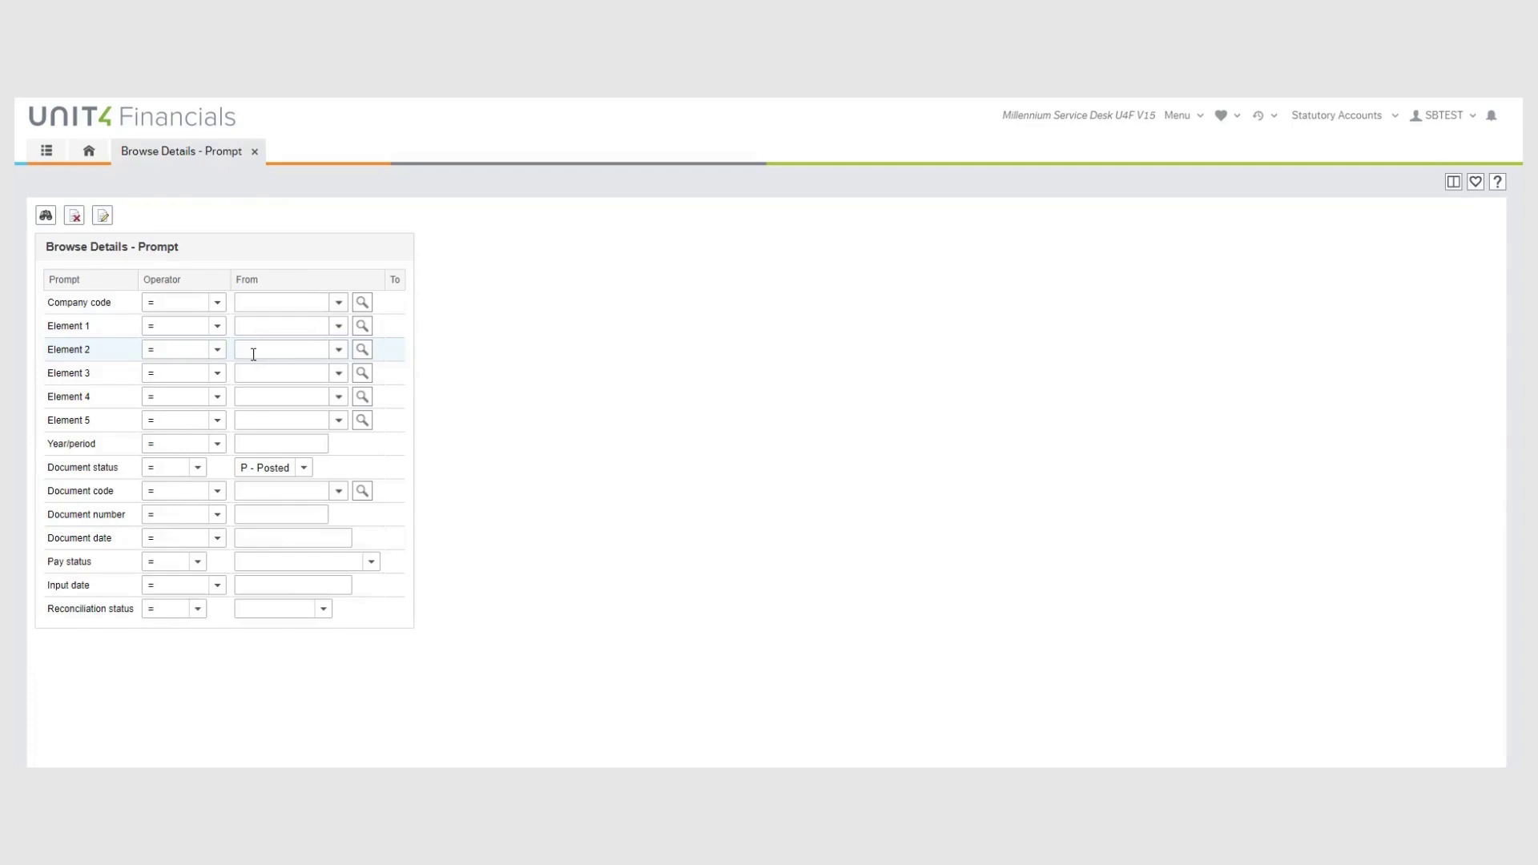
{"action": "left_click", "coordinate": [266, 301]}
{"action": "type", "text": "CUK"}
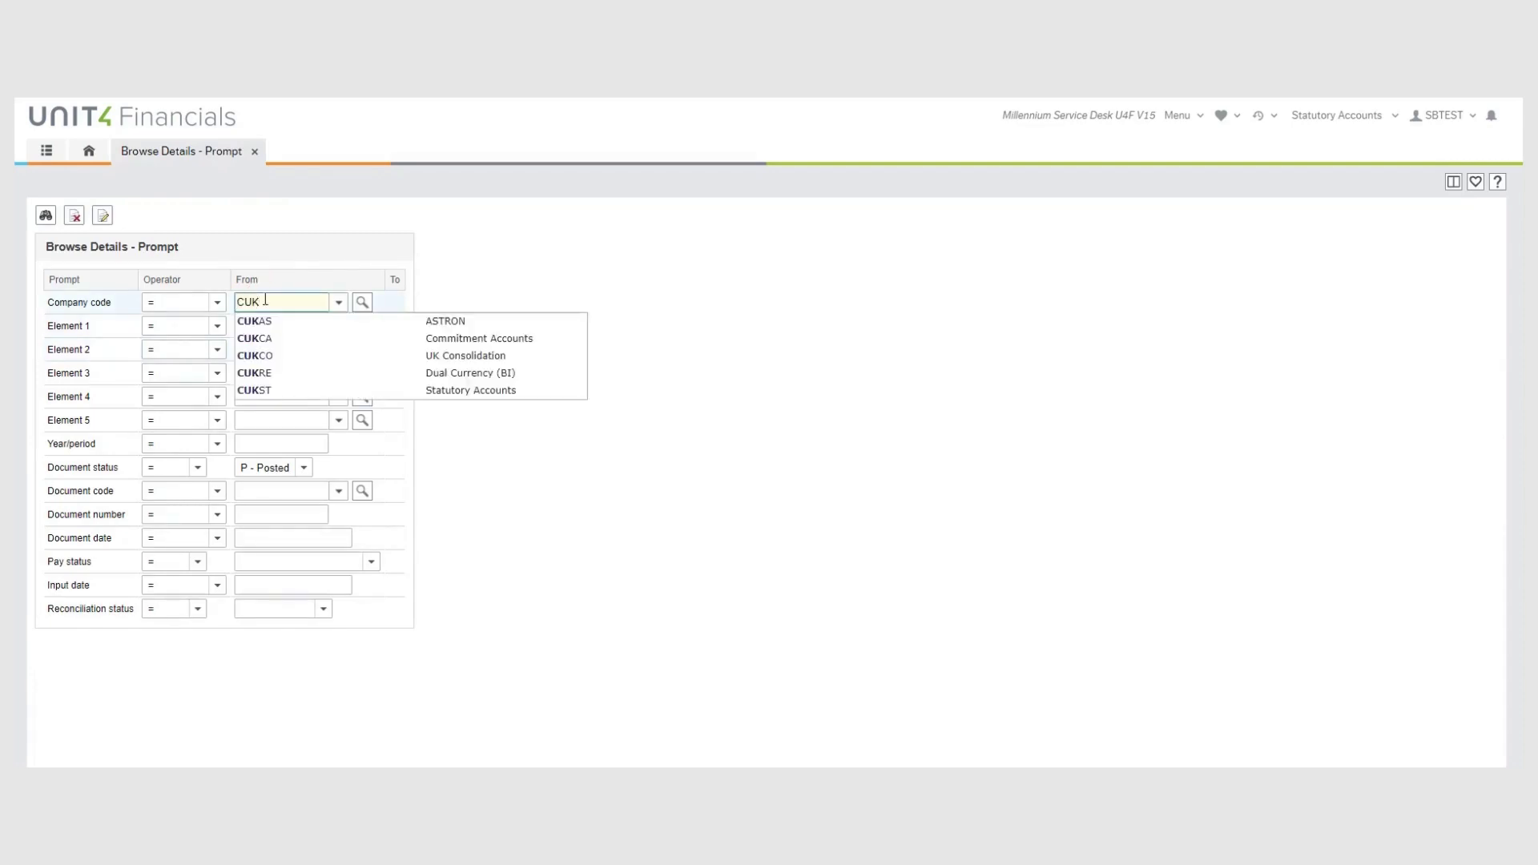
{"action": "left_click", "coordinate": [250, 389]}
{"action": "left_click", "coordinate": [268, 463]}
{"action": "type", "text": "2019/11"}
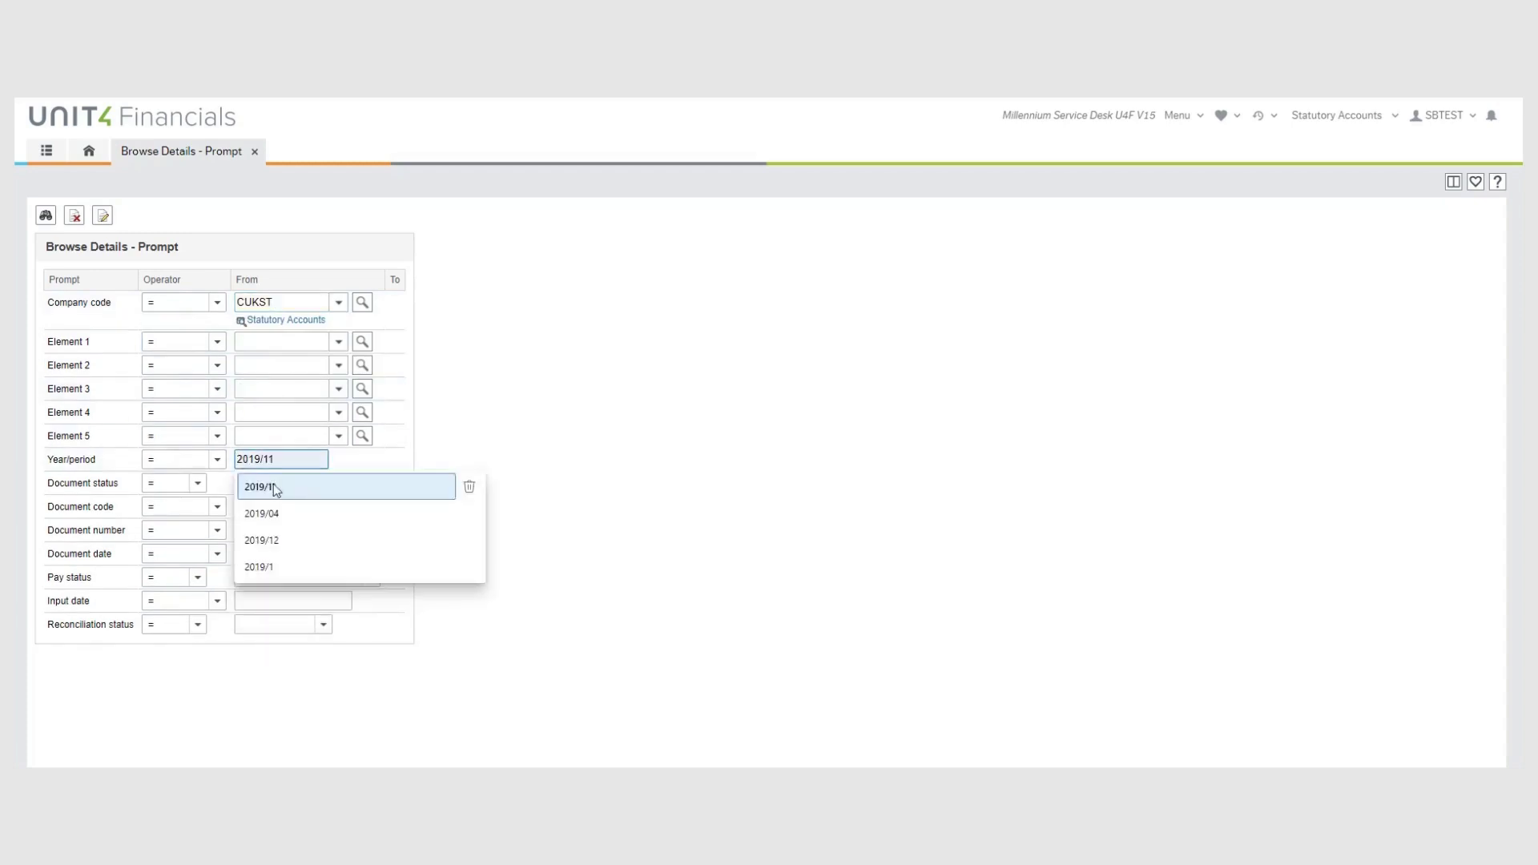
{"action": "left_click", "coordinate": [265, 486]}
{"action": "left_click", "coordinate": [267, 507]}
{"action": "type", "text": "JNL"}
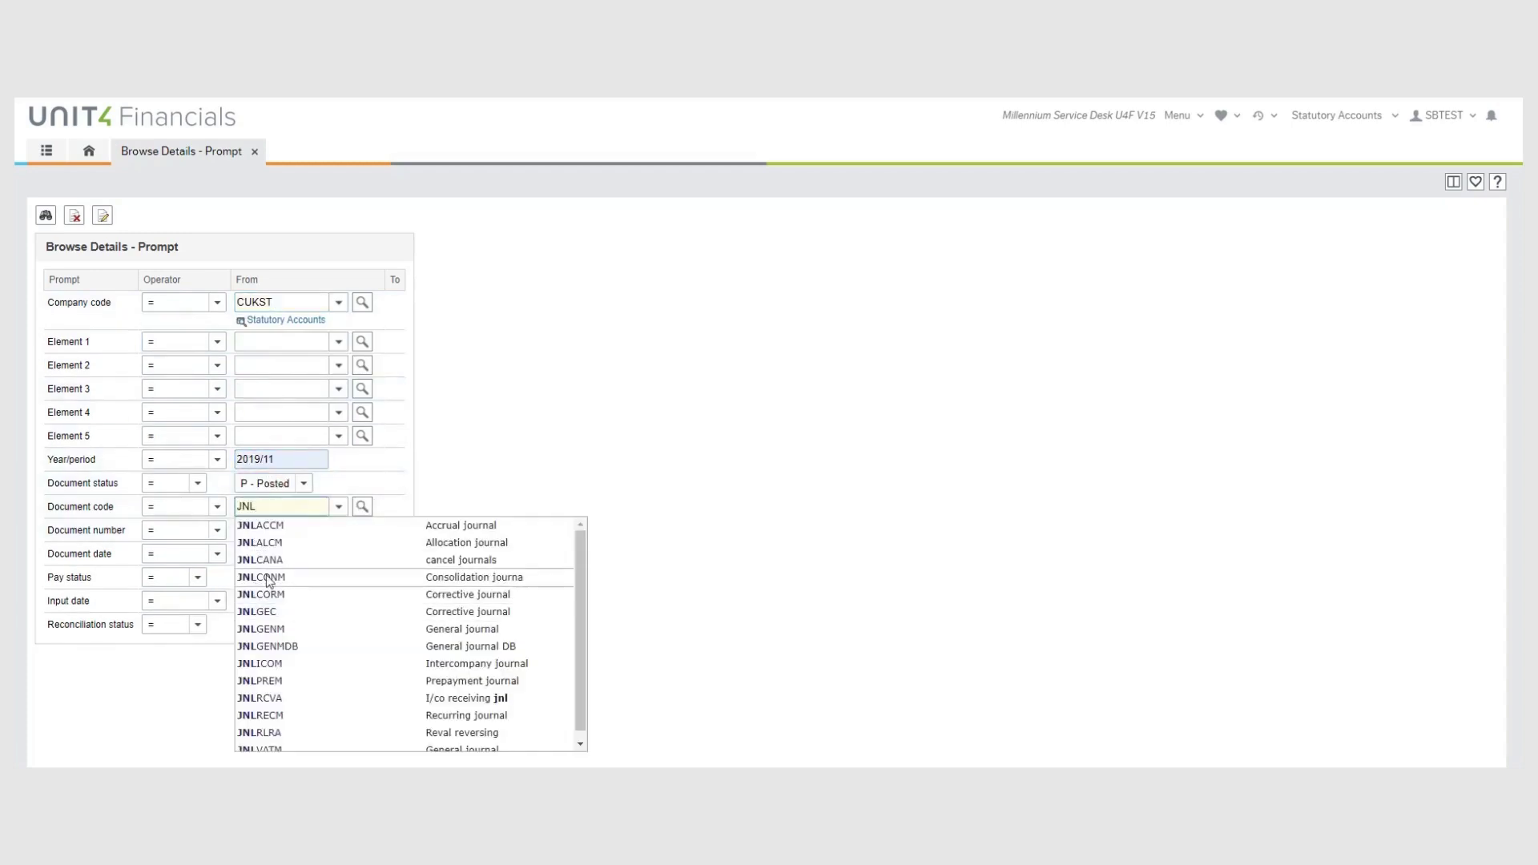
{"action": "left_click", "coordinate": [278, 635]}
{"action": "left_click", "coordinate": [46, 215]}
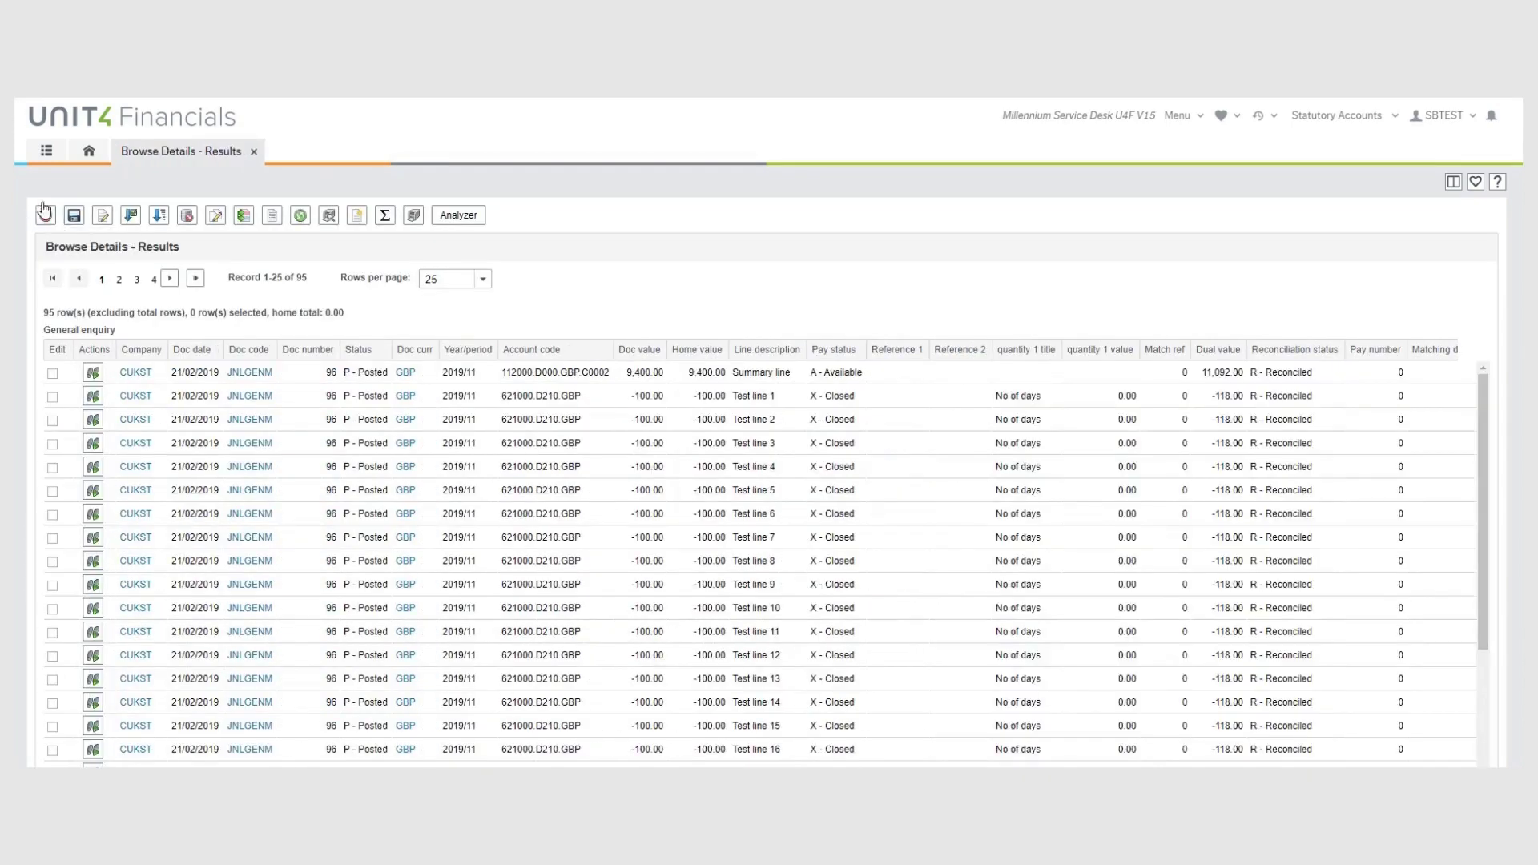
Close the journal results and browse bank statement B56781234 under Bank Reconciliation.
{"action": "left_click", "coordinate": [254, 153]}
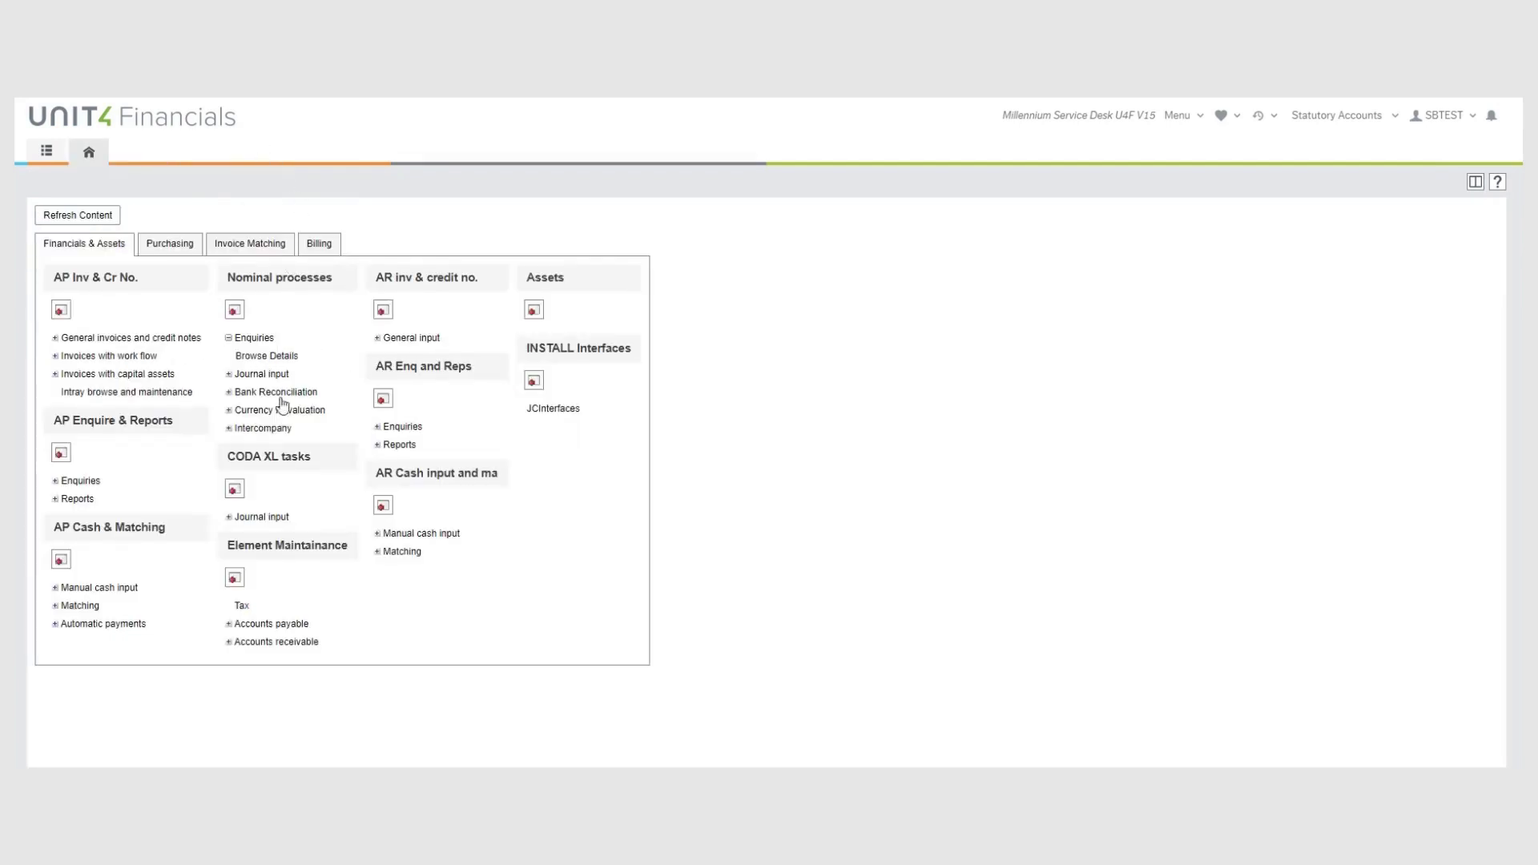
{"action": "left_click", "coordinate": [229, 392]}
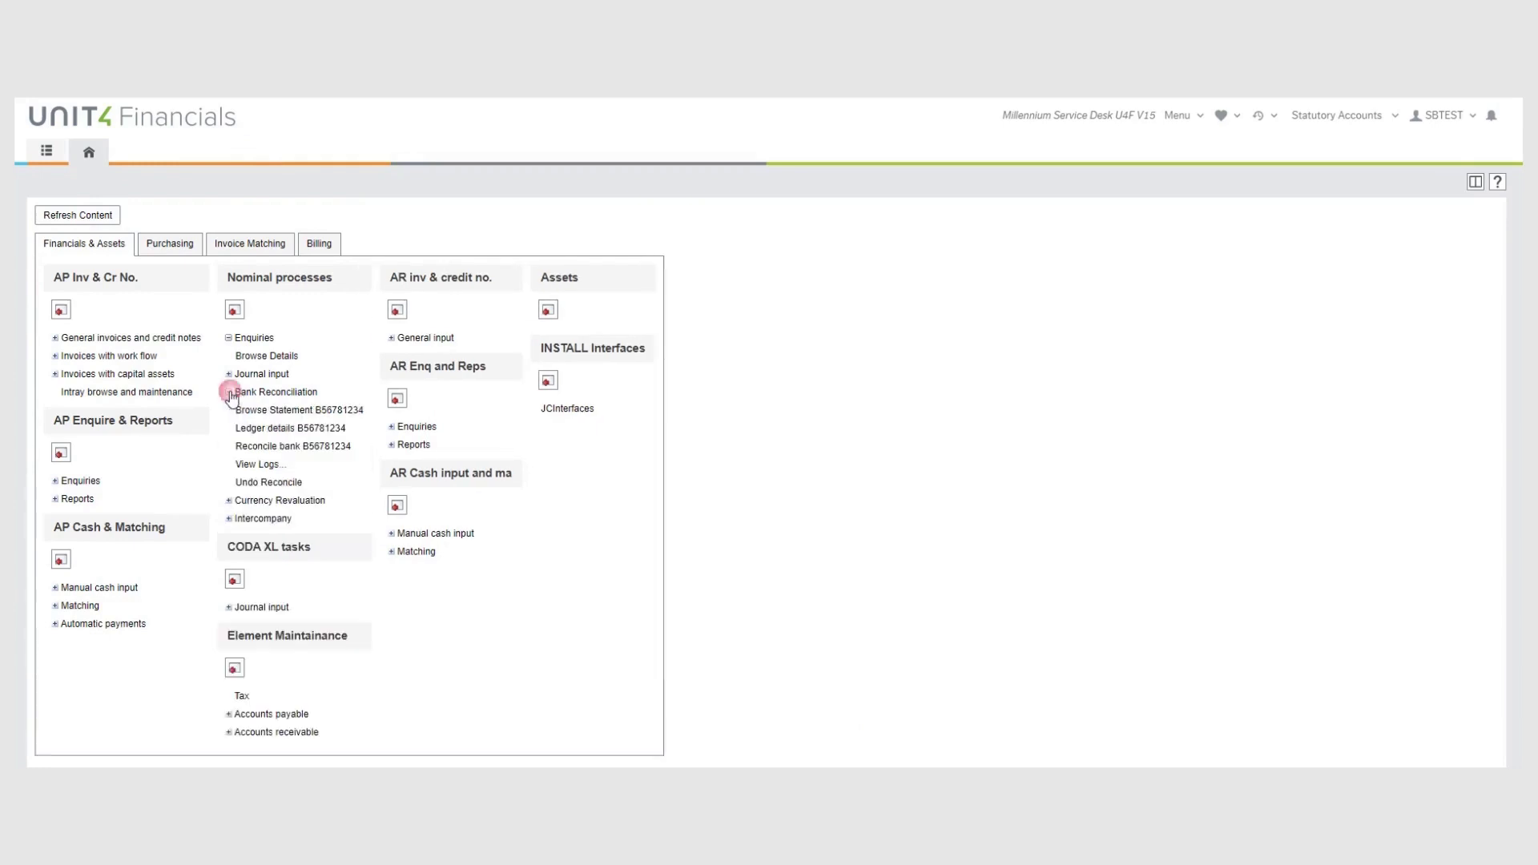
{"action": "left_click", "coordinate": [273, 413]}
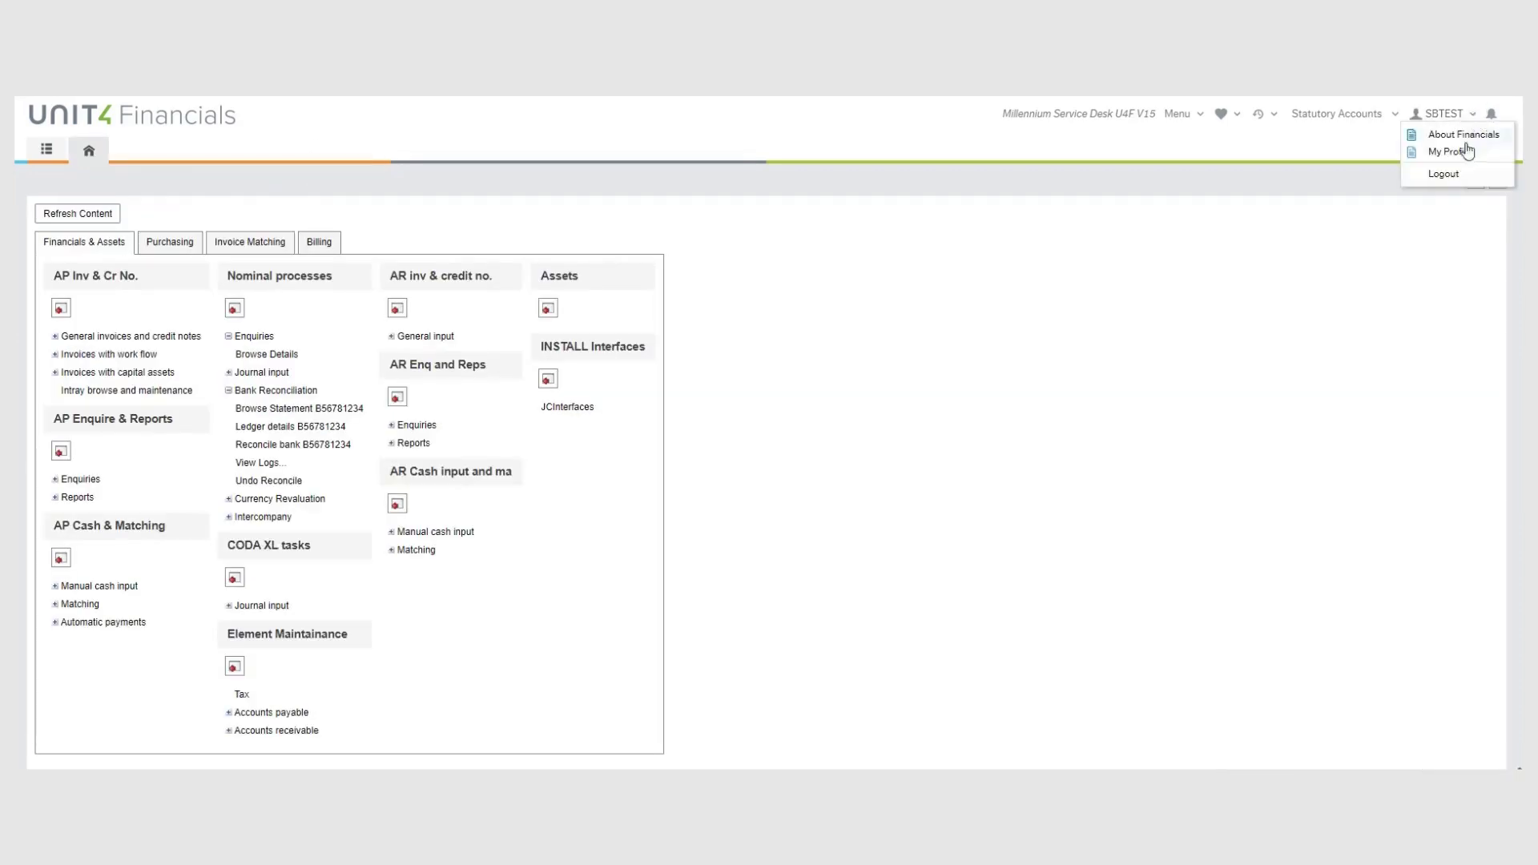
Log out of the current session and log back in.
{"action": "left_click", "coordinate": [1444, 175]}
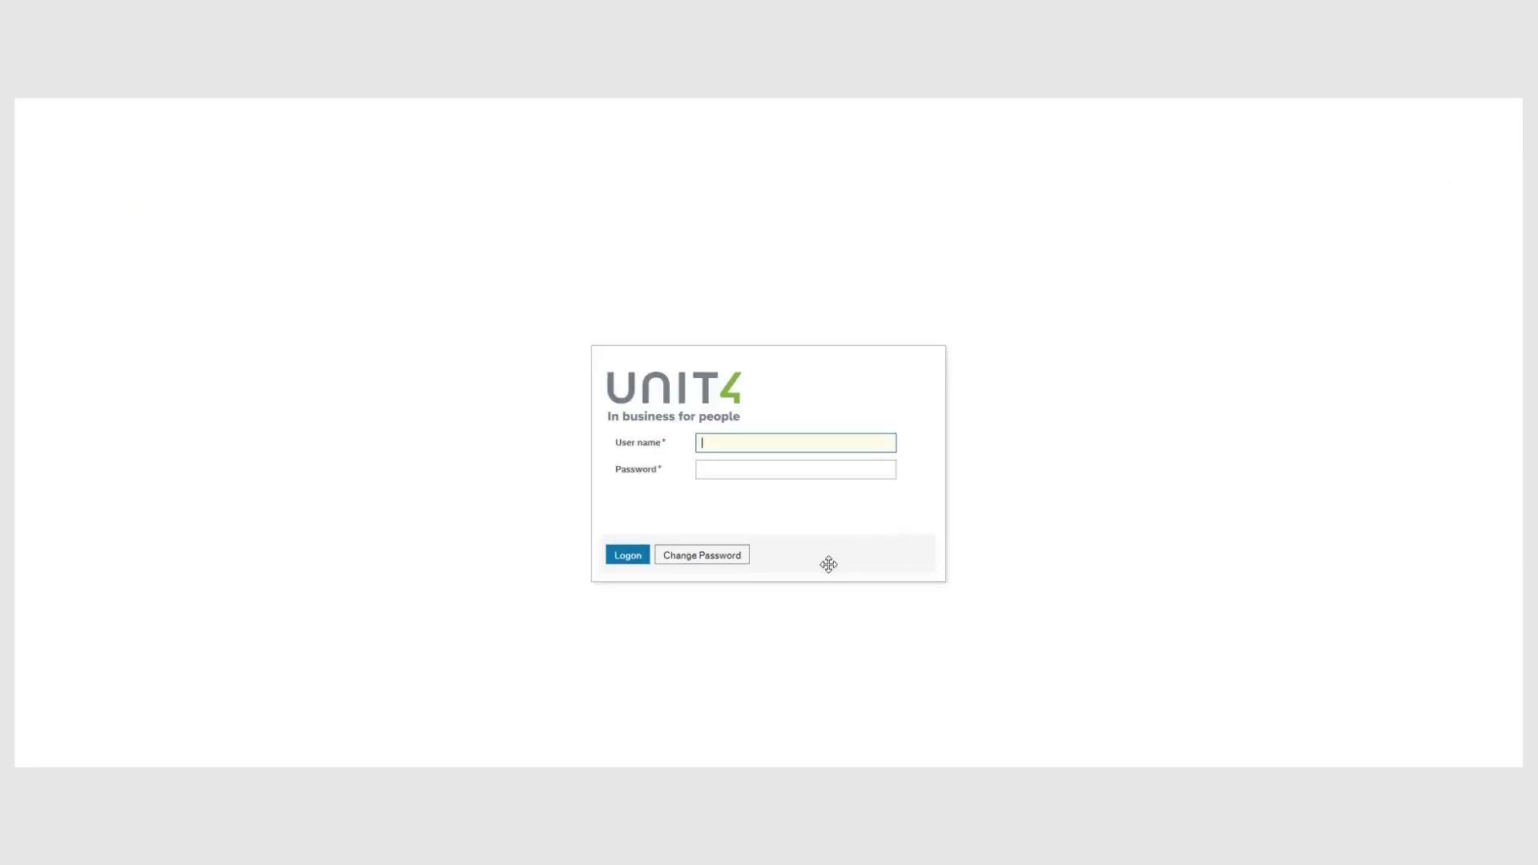
{"action": "left_click", "coordinate": [627, 556]}
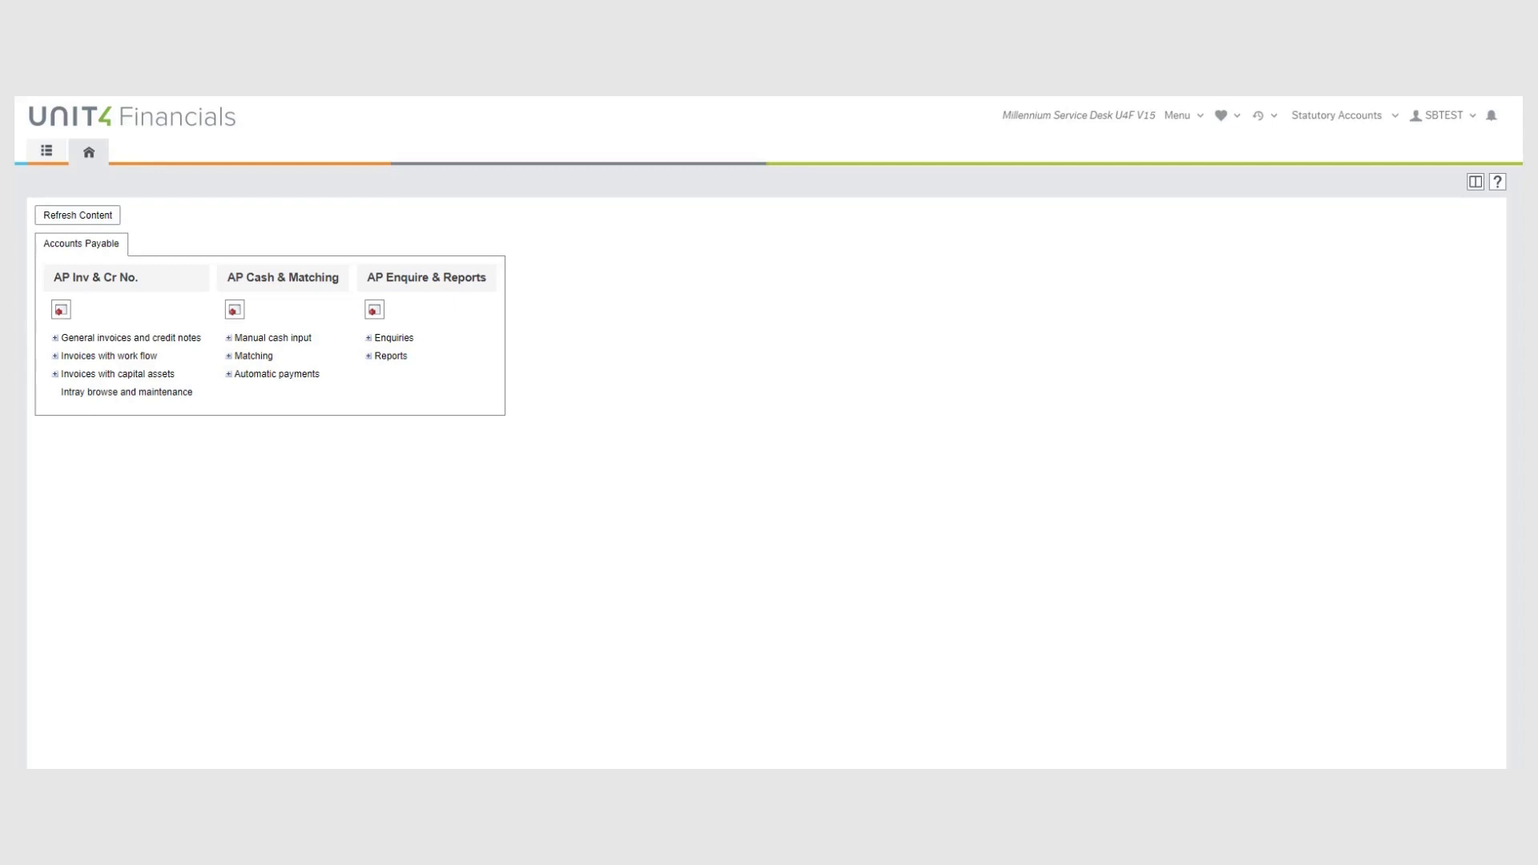
Review the Home Page Users template assignments under Portal, then close that screen.
{"action": "left_click", "coordinate": [46, 152]}
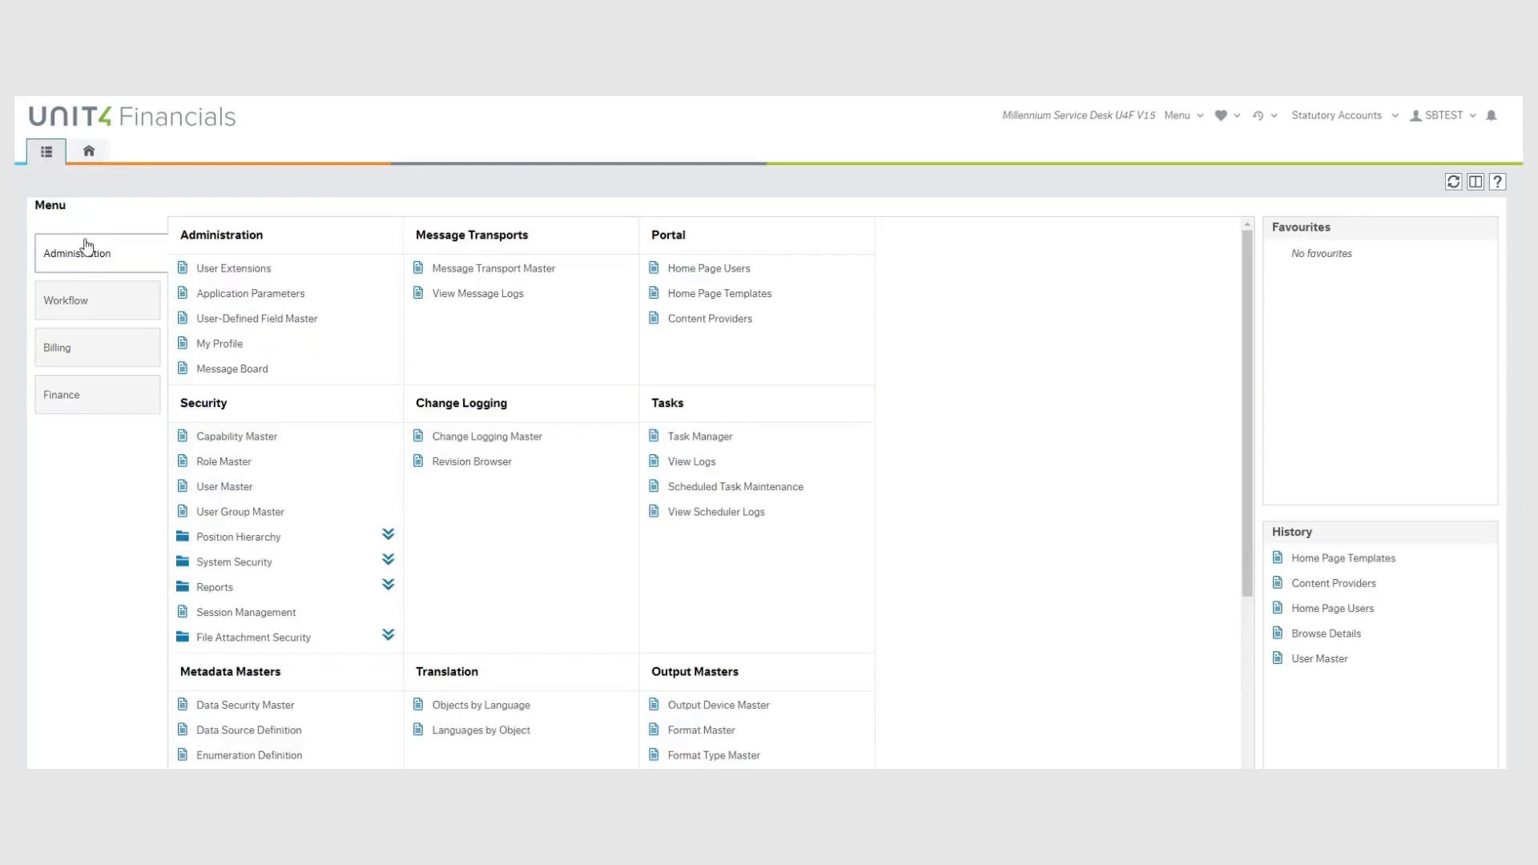
{"action": "left_click", "coordinate": [694, 269]}
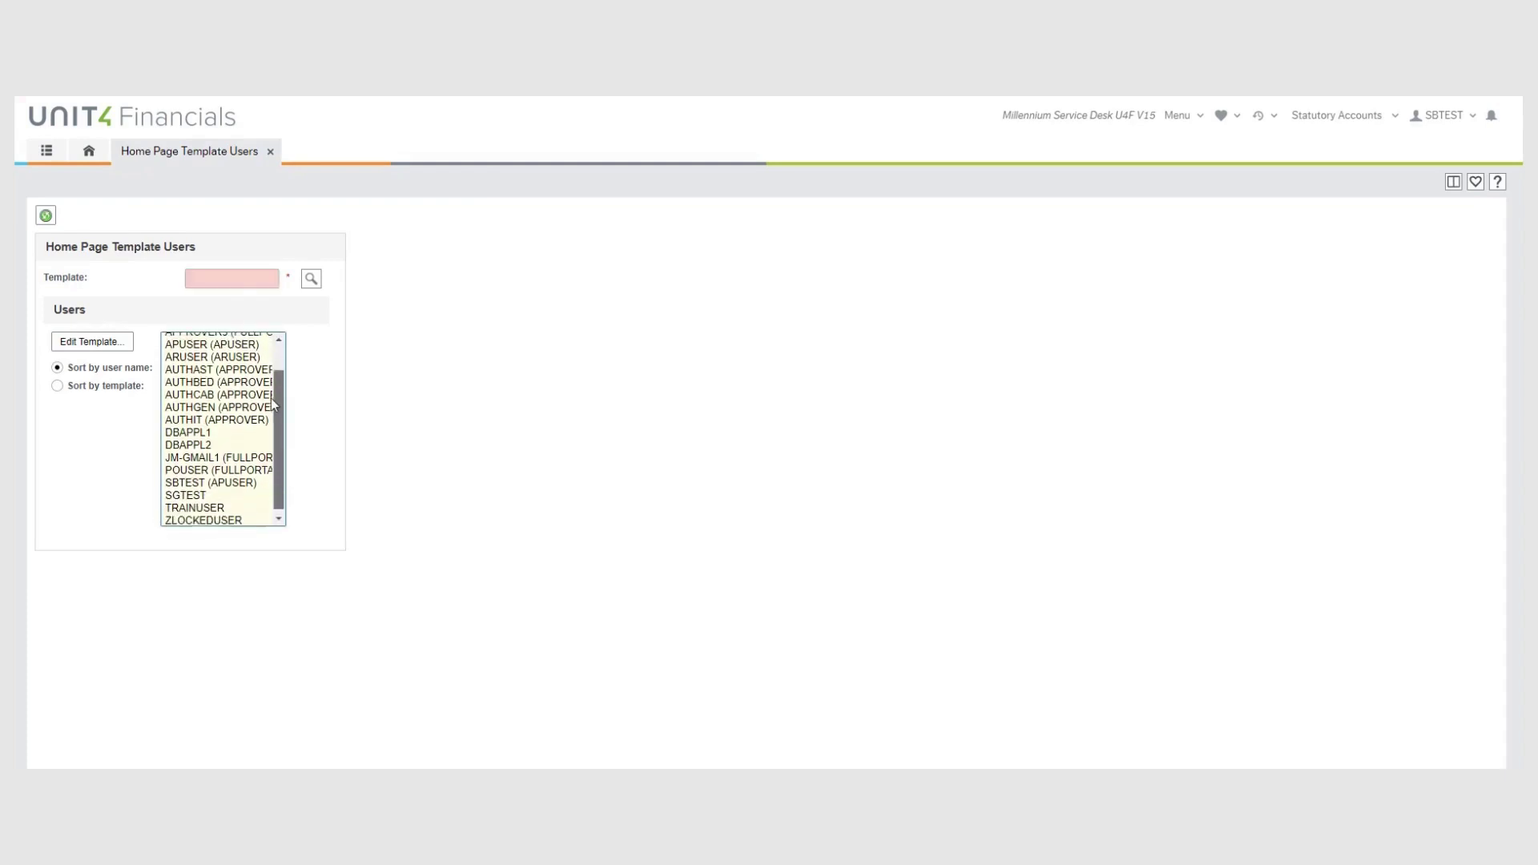
{"action": "left_click", "coordinate": [270, 153]}
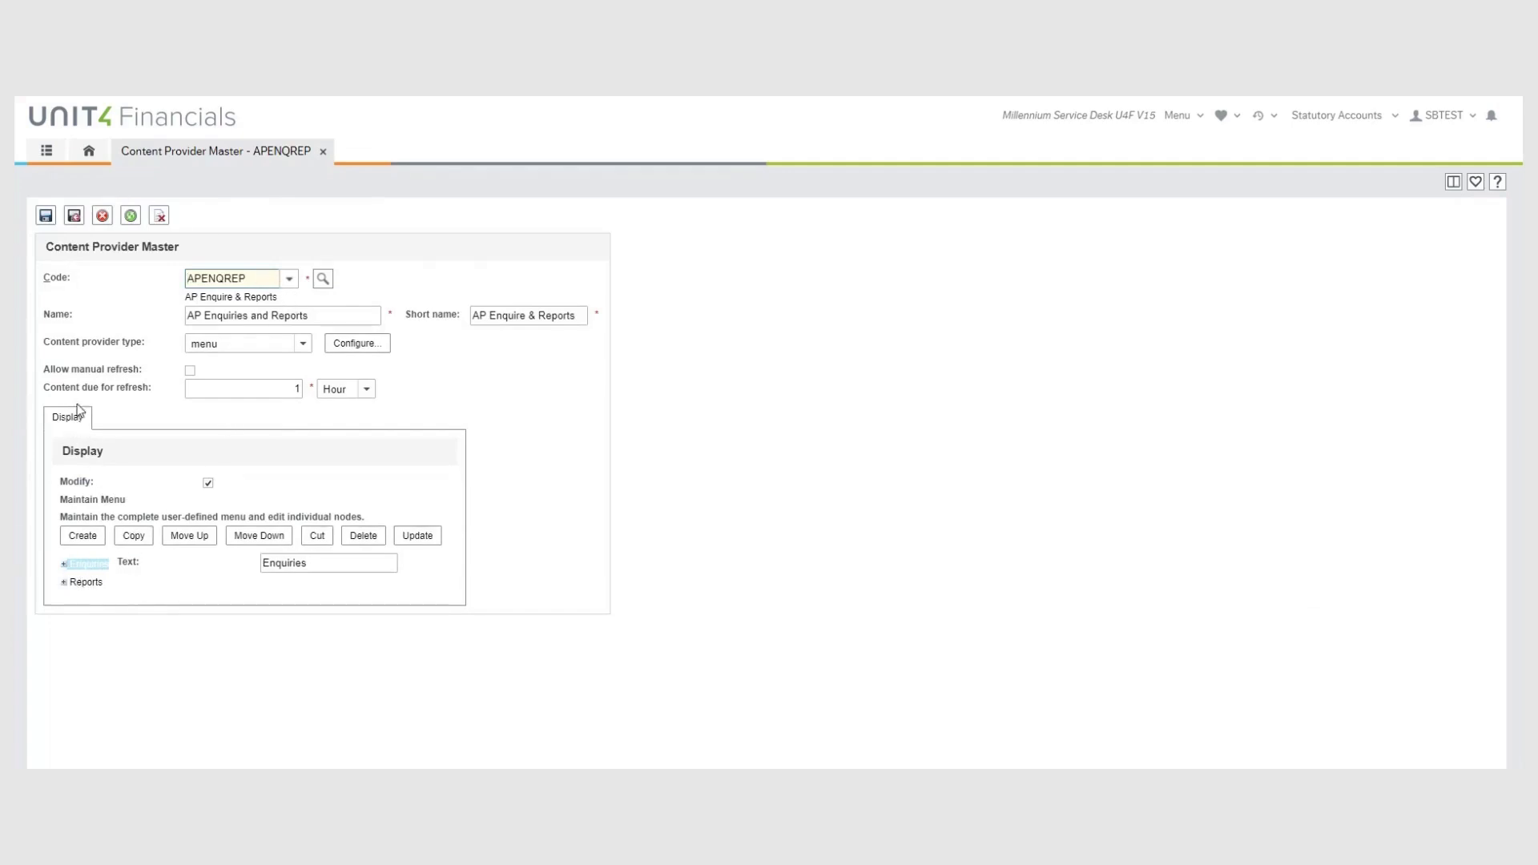
Expand APENQREP's Enquiries and Reports nodes, then close the content provider record.
{"action": "left_click", "coordinate": [64, 565]}
{"action": "left_click", "coordinate": [63, 653]}
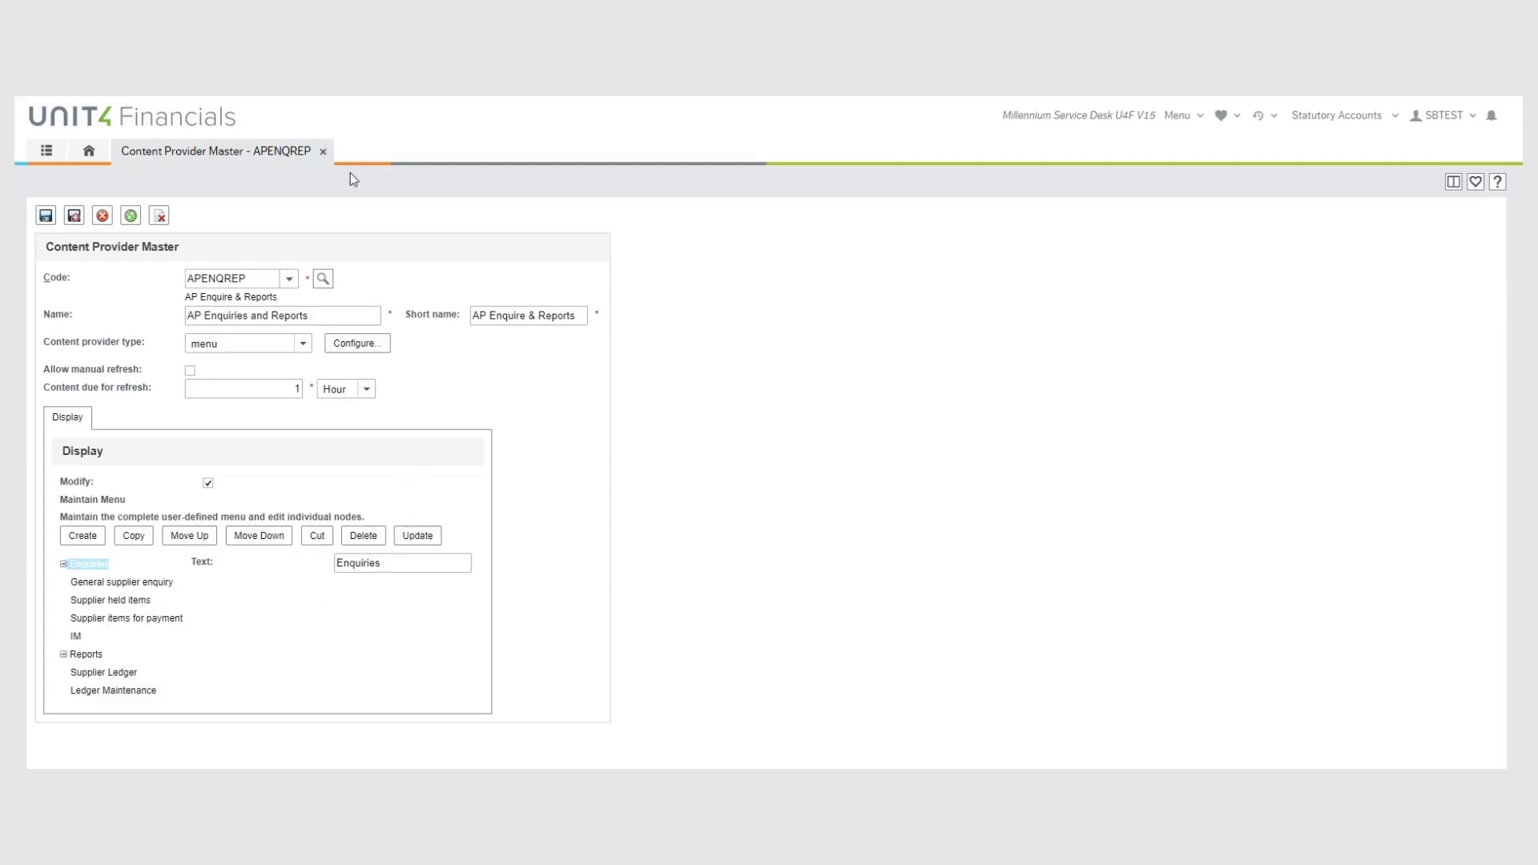
{"action": "left_click", "coordinate": [323, 151]}
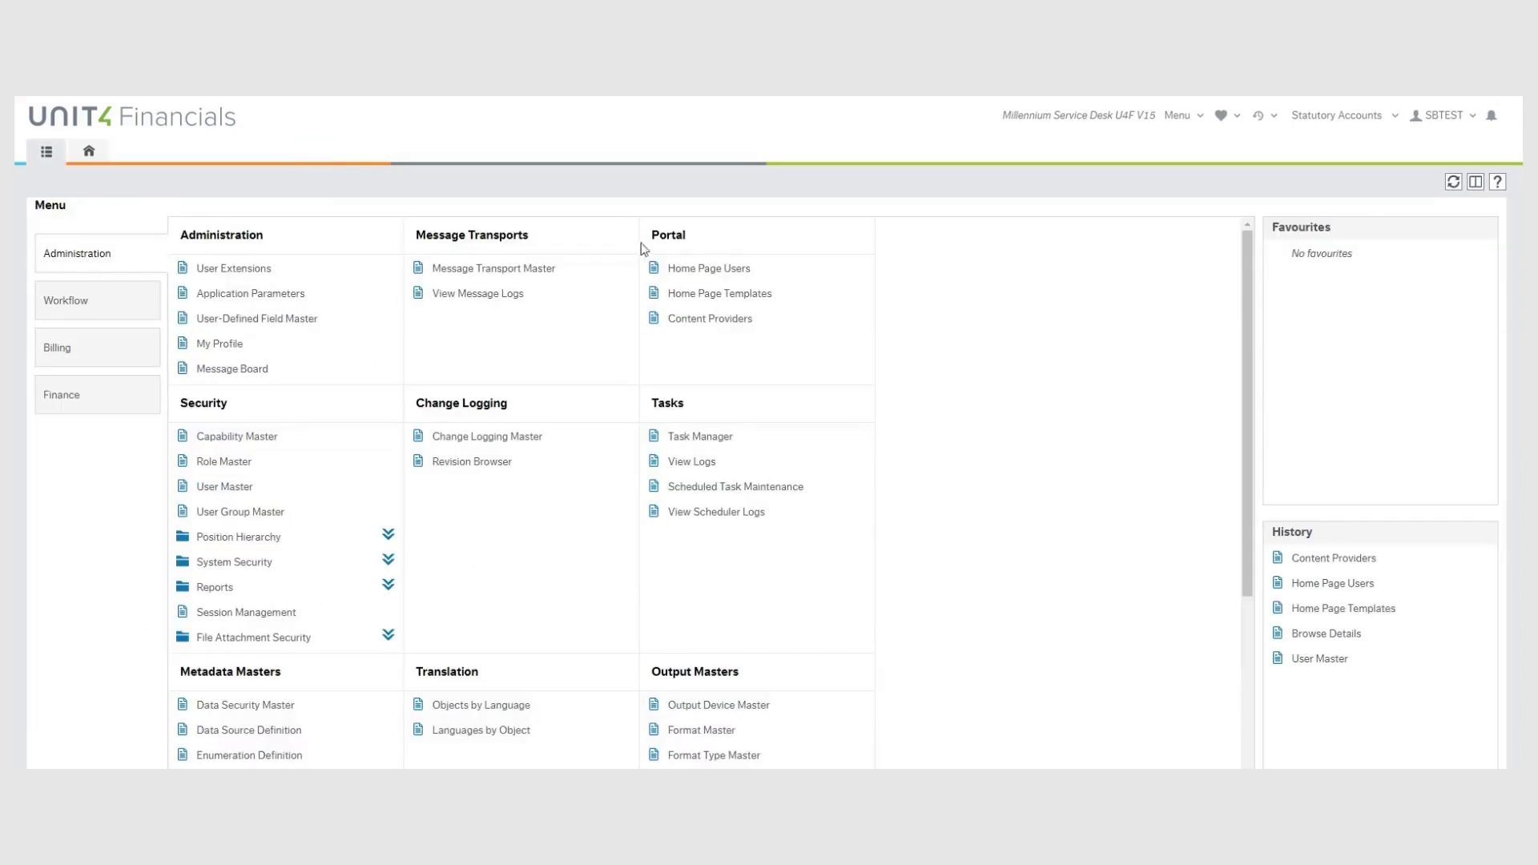
Load the APUSER home page template and open its page designer.
{"action": "left_click", "coordinate": [678, 295]}
{"action": "left_click", "coordinate": [290, 279]}
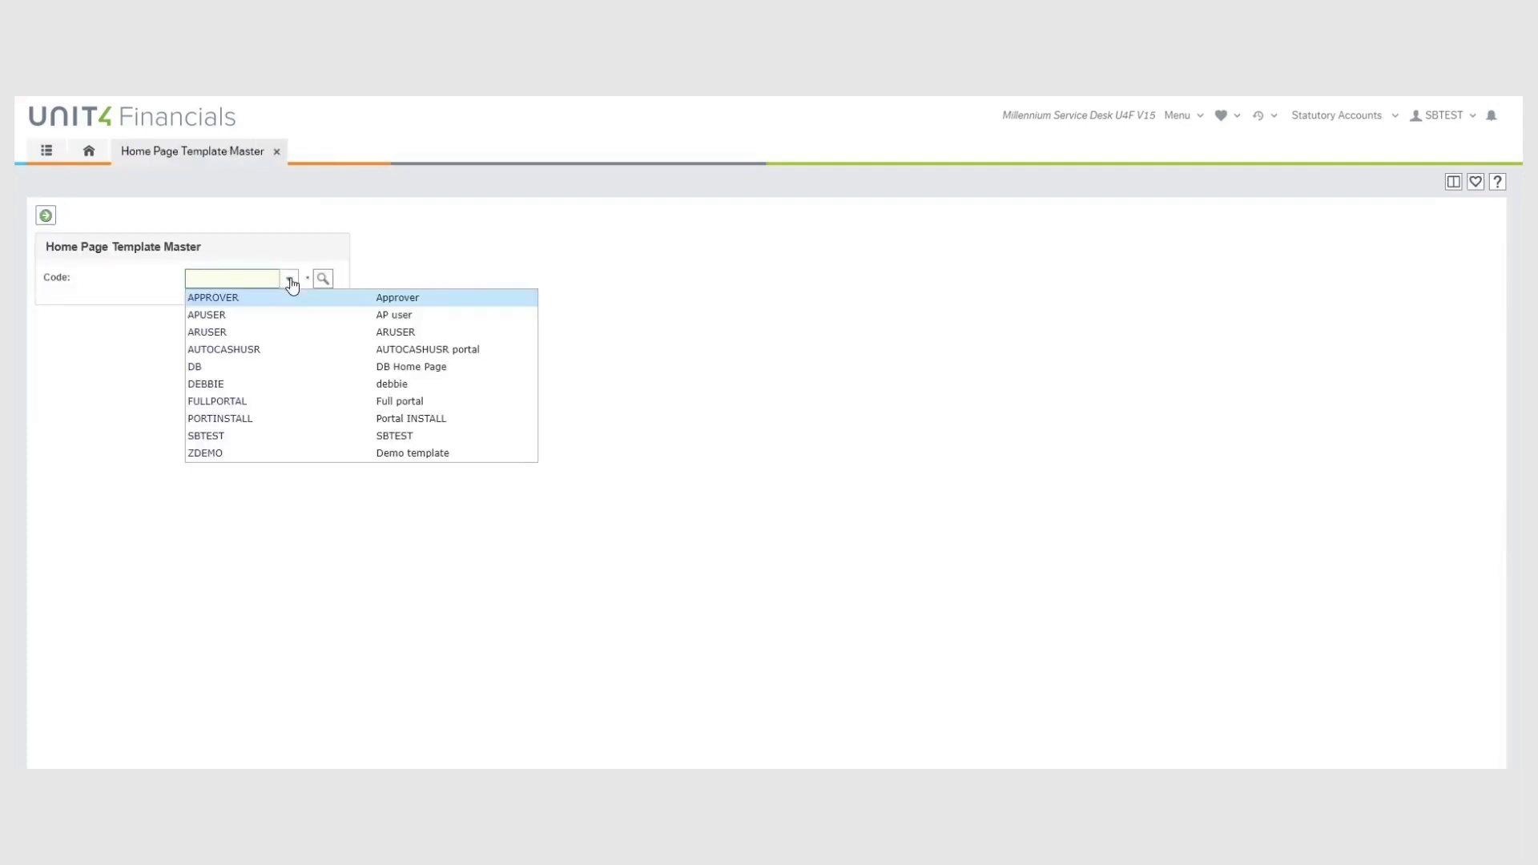
{"action": "left_click", "coordinate": [212, 314]}
{"action": "left_click", "coordinate": [46, 215]}
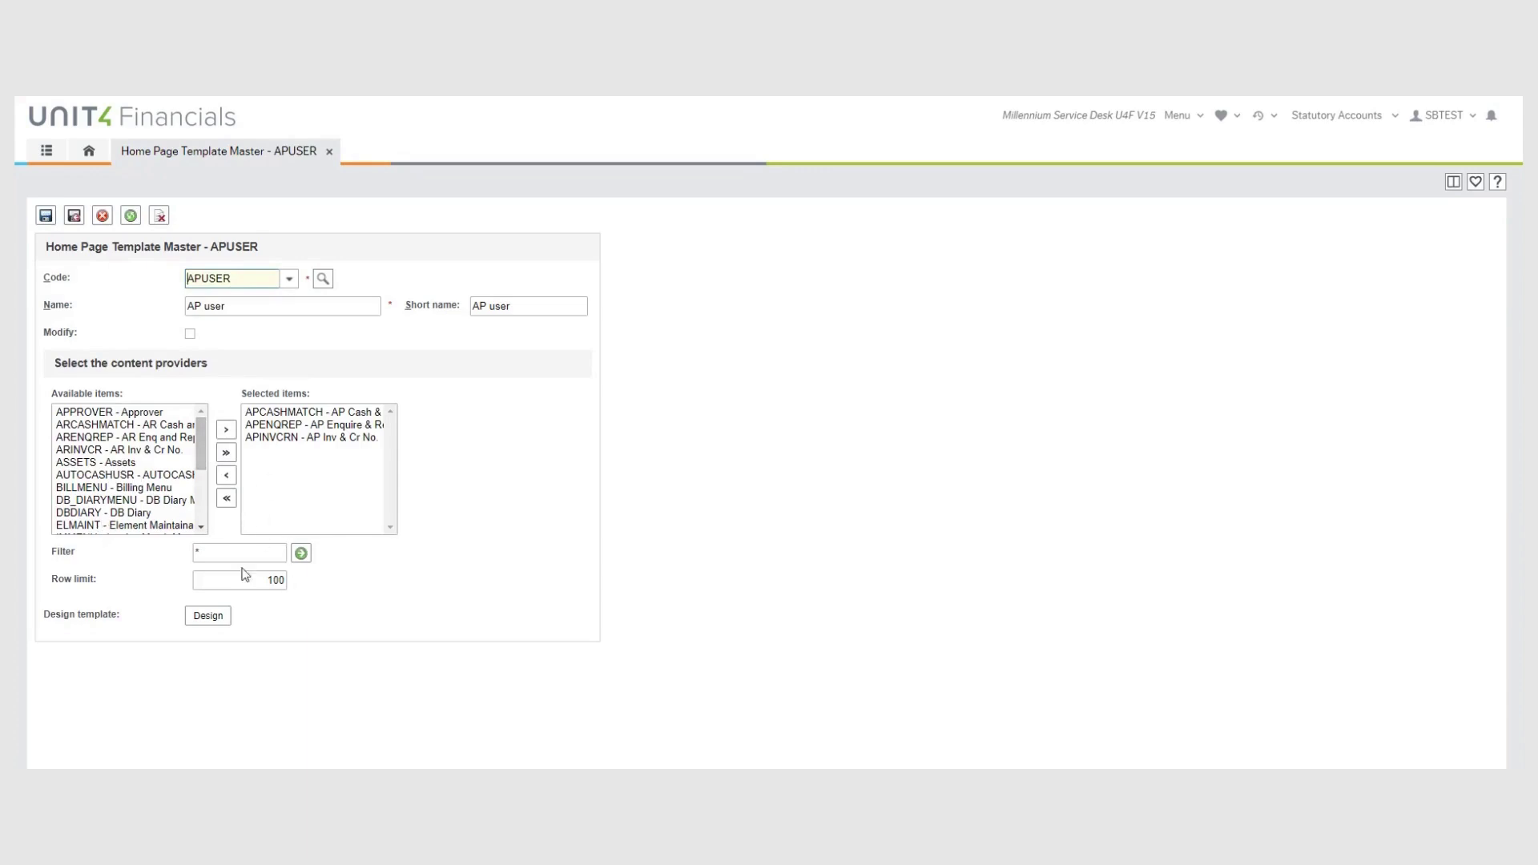
{"action": "left_click", "coordinate": [208, 616]}
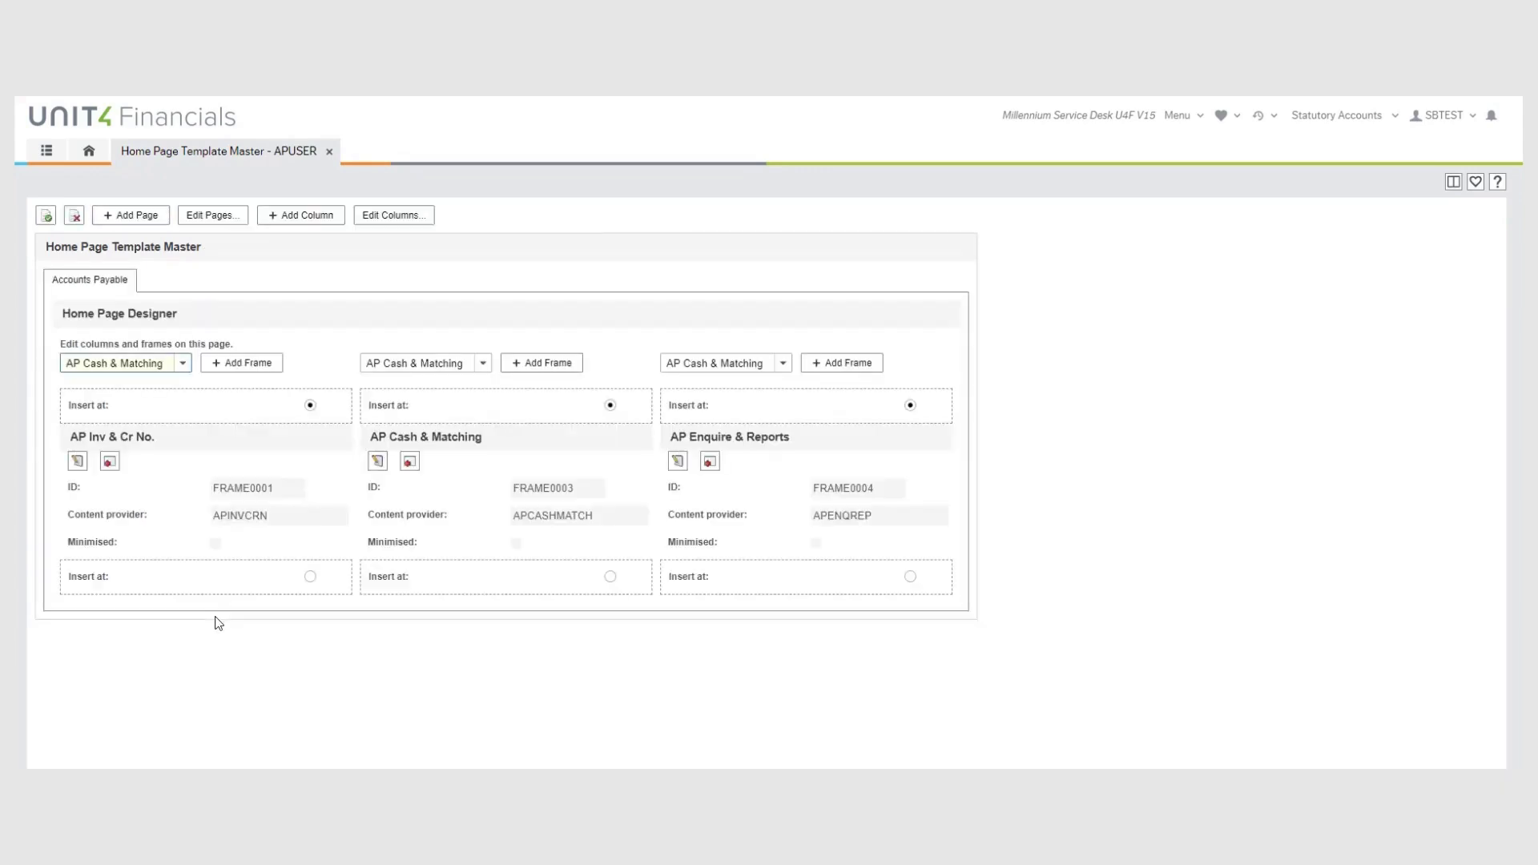